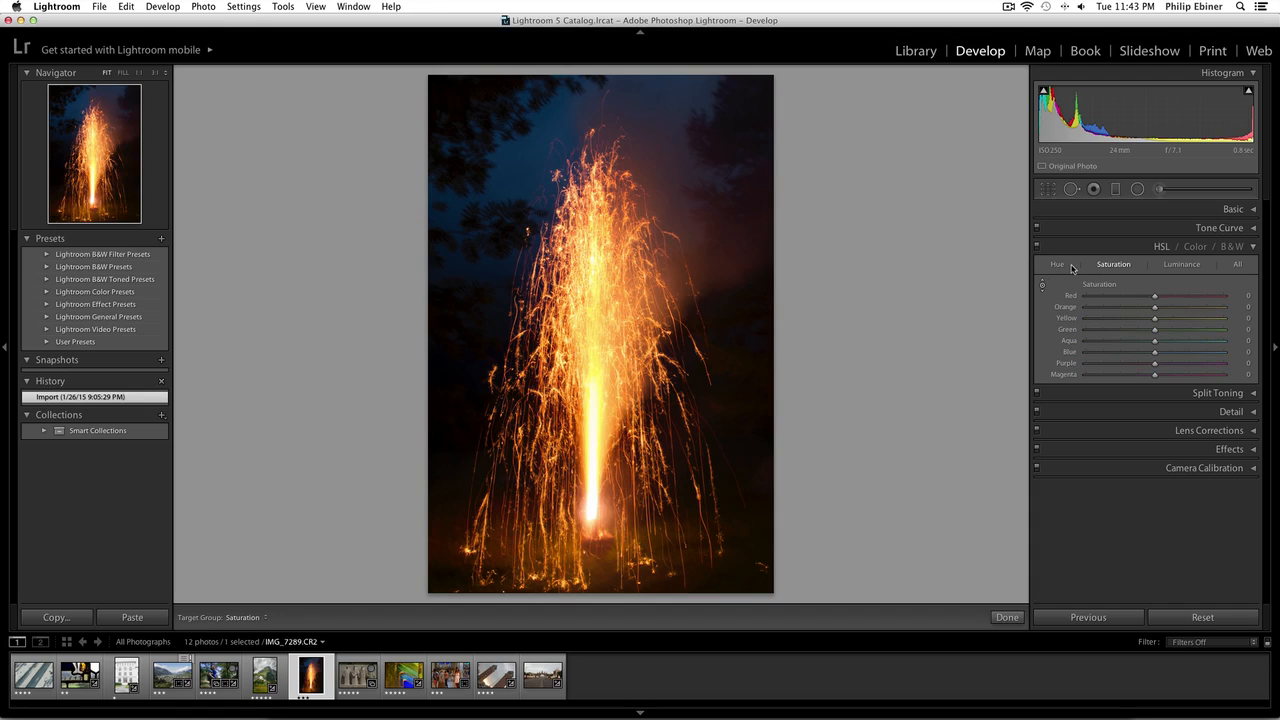
Browse the HSL panel's All, Saturation and Hue views.
{"action": "left_click", "coordinate": [1234, 265]}
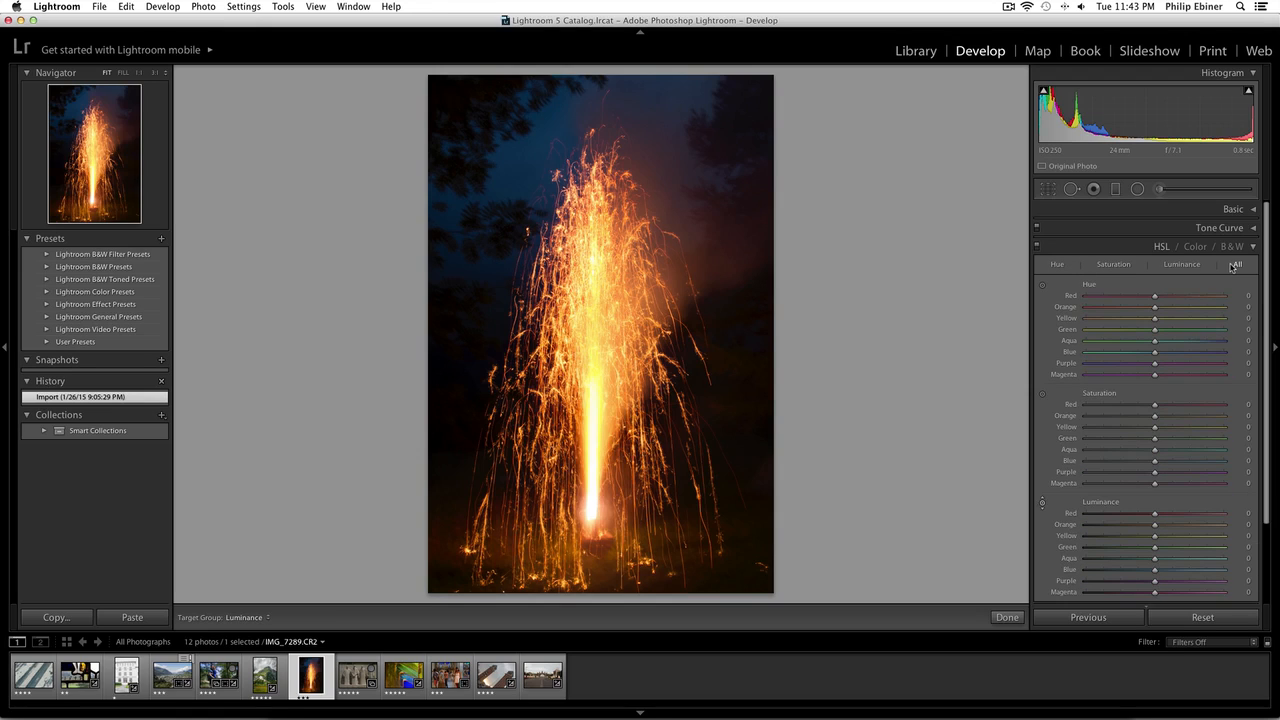
{"action": "left_click_drag", "start_coordinate": [1262, 268], "coordinate": [1262, 286]}
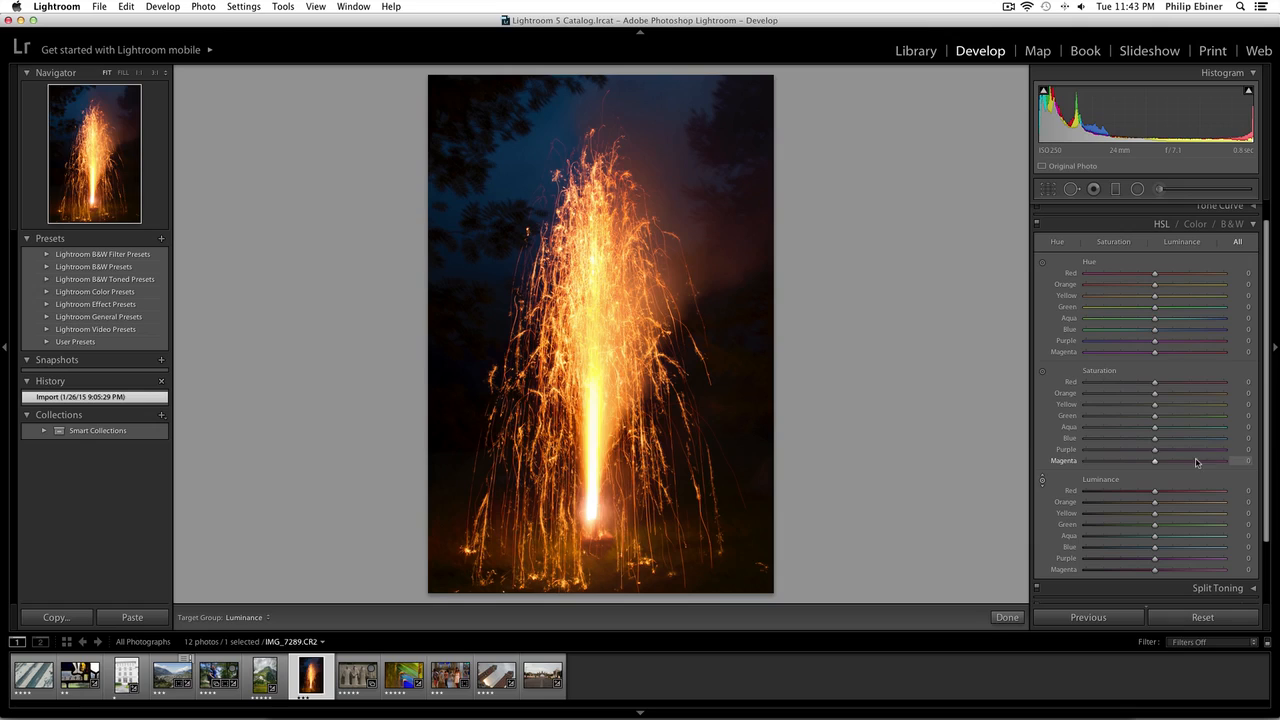
{"action": "left_click", "coordinate": [1111, 243]}
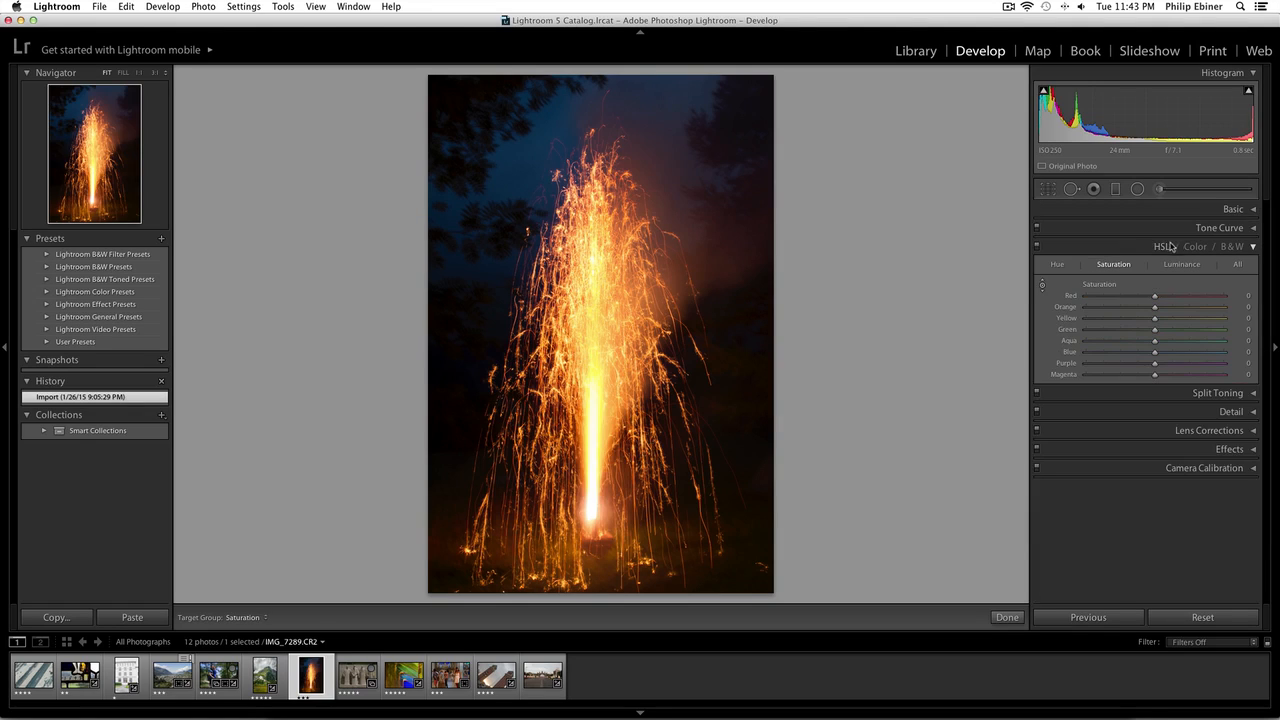
{"action": "left_click", "coordinate": [1056, 266]}
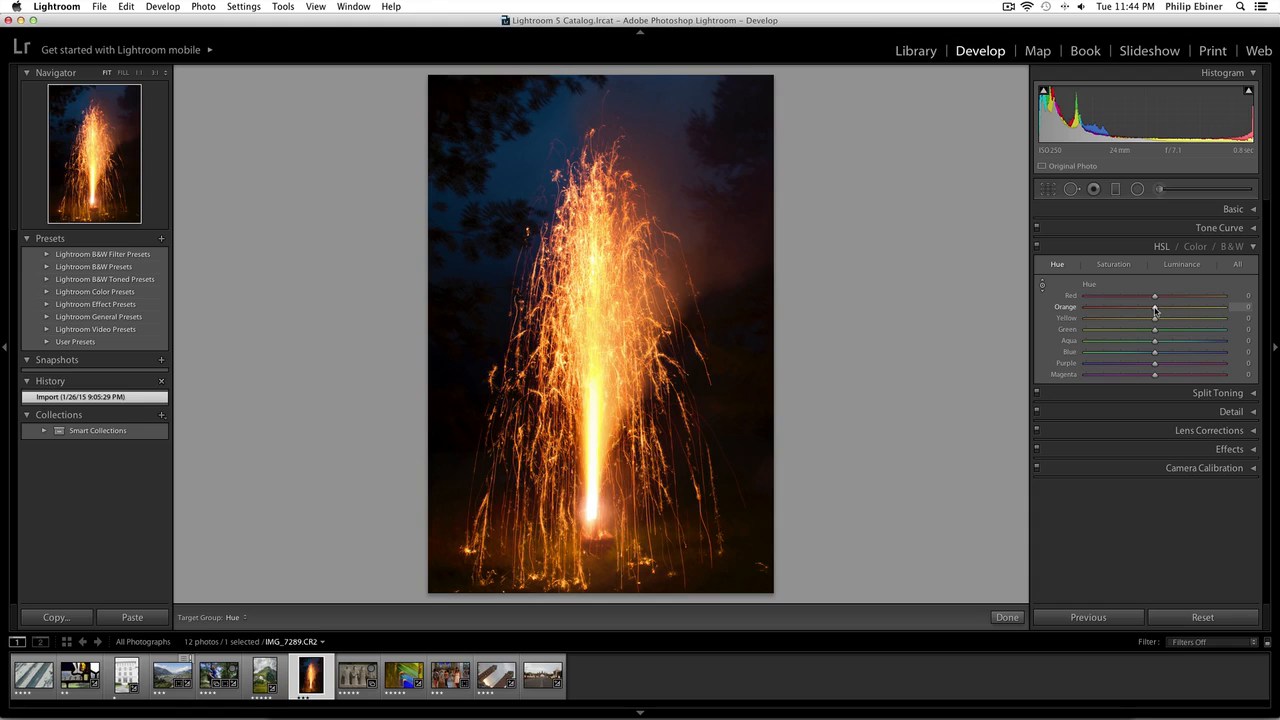
Try Orange, Yellow and Blue hue shifts, resetting each slider back to 0 after previewing it.
{"action": "left_click_drag", "start_coordinate": [1155, 311], "coordinate": [1257, 313]}
{"action": "double_click", "coordinate": [1066, 307]}
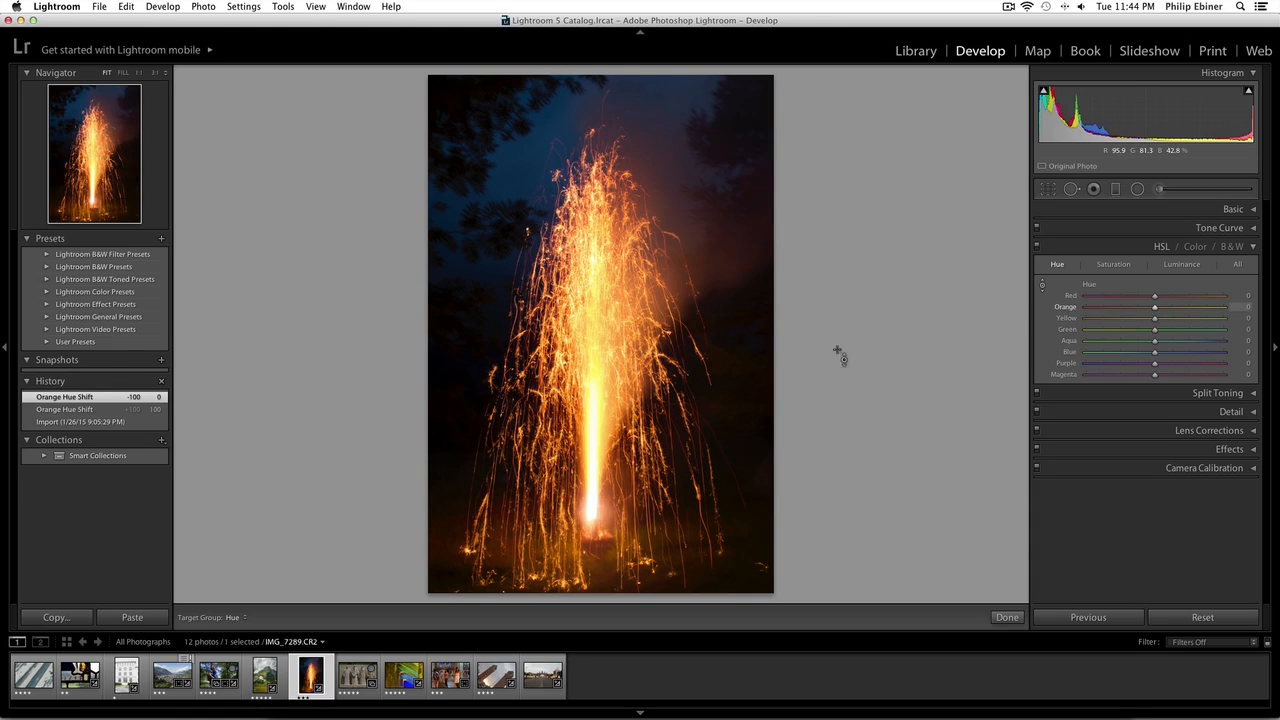
{"action": "left_click_drag", "start_coordinate": [1184, 320], "coordinate": [1221, 323]}
{"action": "double_click", "coordinate": [1066, 318]}
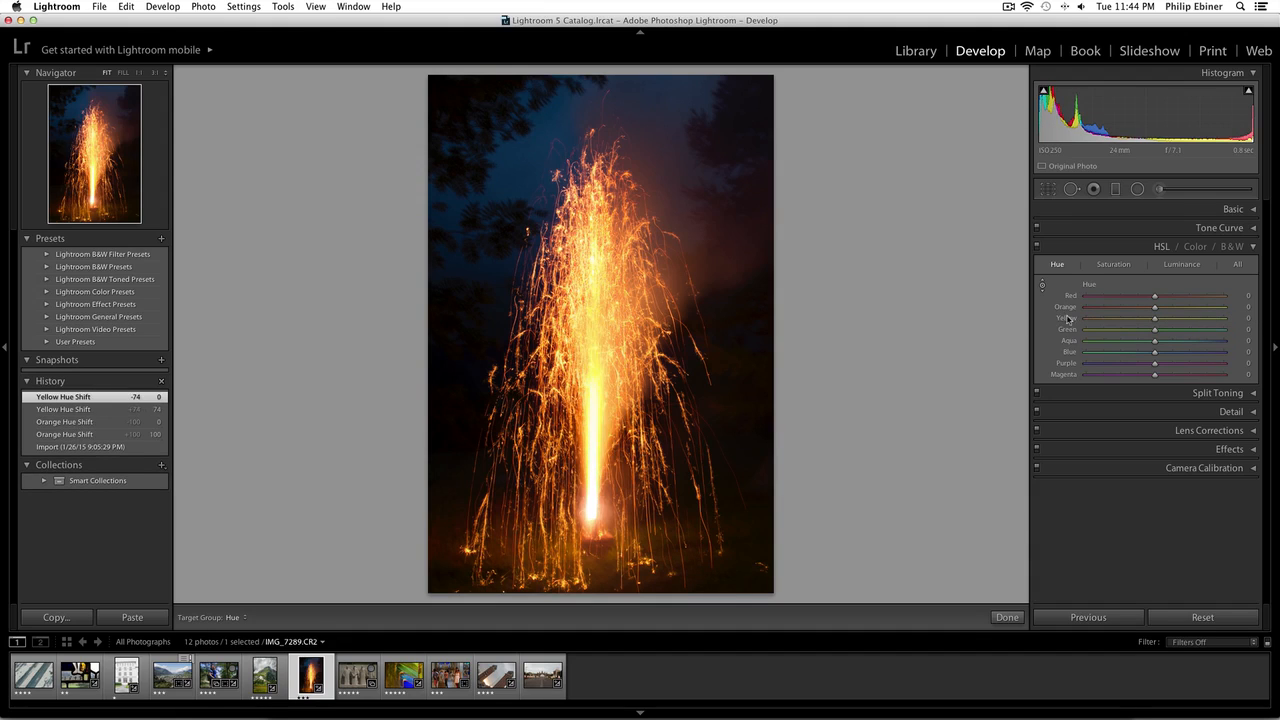
{"action": "left_click_drag", "start_coordinate": [1156, 360], "coordinate": [1099, 355]}
{"action": "double_click", "coordinate": [1075, 354]}
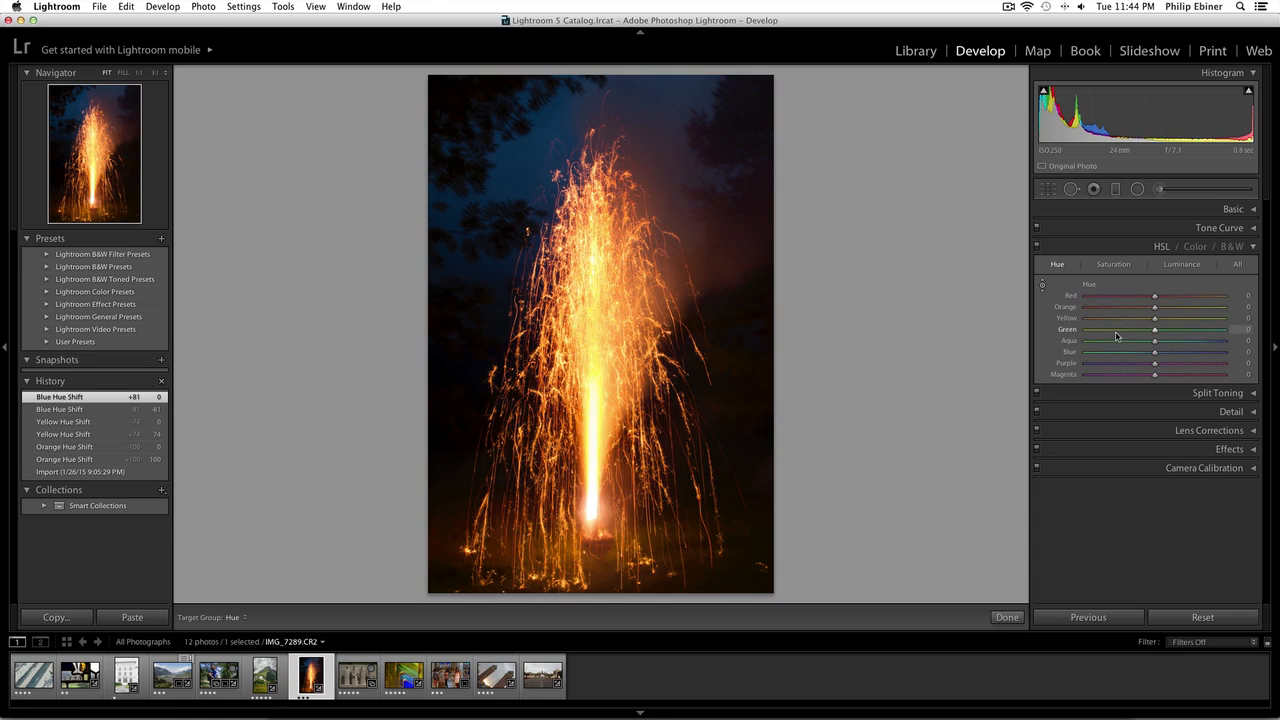
Desaturate every colour except Green to -100 in the HSL Saturation view.
{"action": "left_click", "coordinate": [1113, 265]}
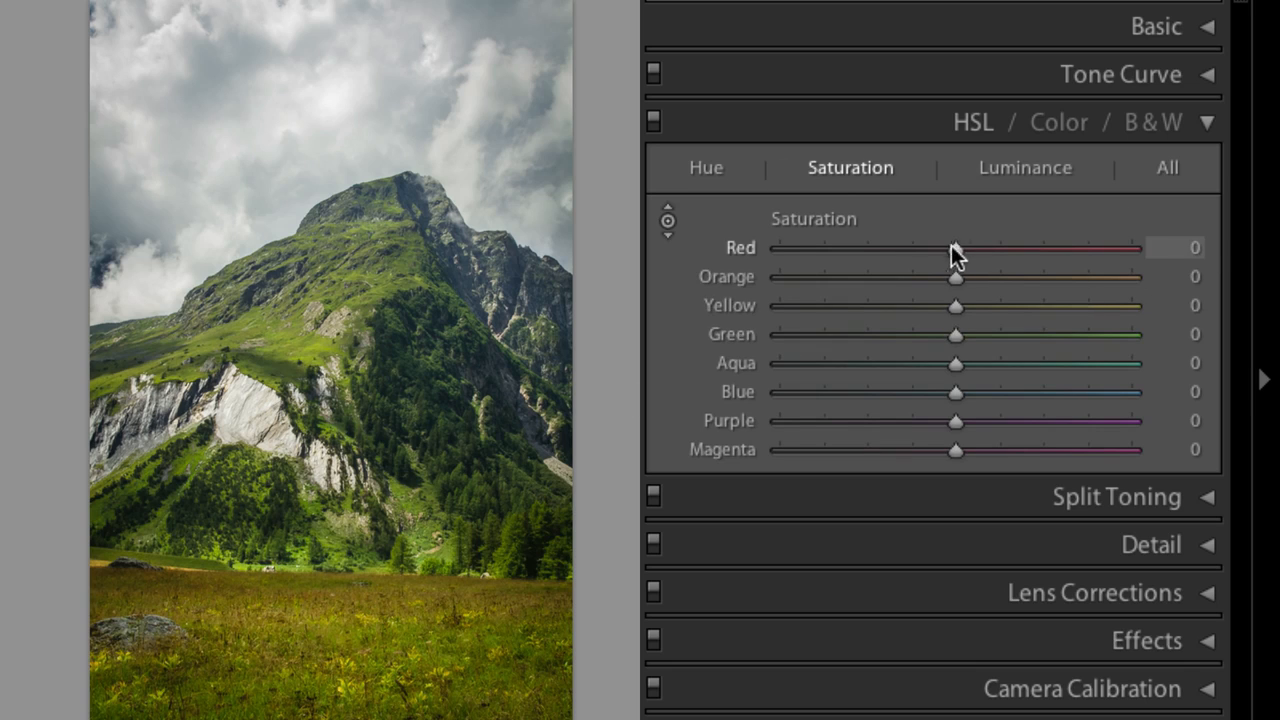
{"action": "left_click_drag", "start_coordinate": [953, 247], "coordinate": [776, 249]}
{"action": "left_click_drag", "start_coordinate": [956, 280], "coordinate": [778, 278]}
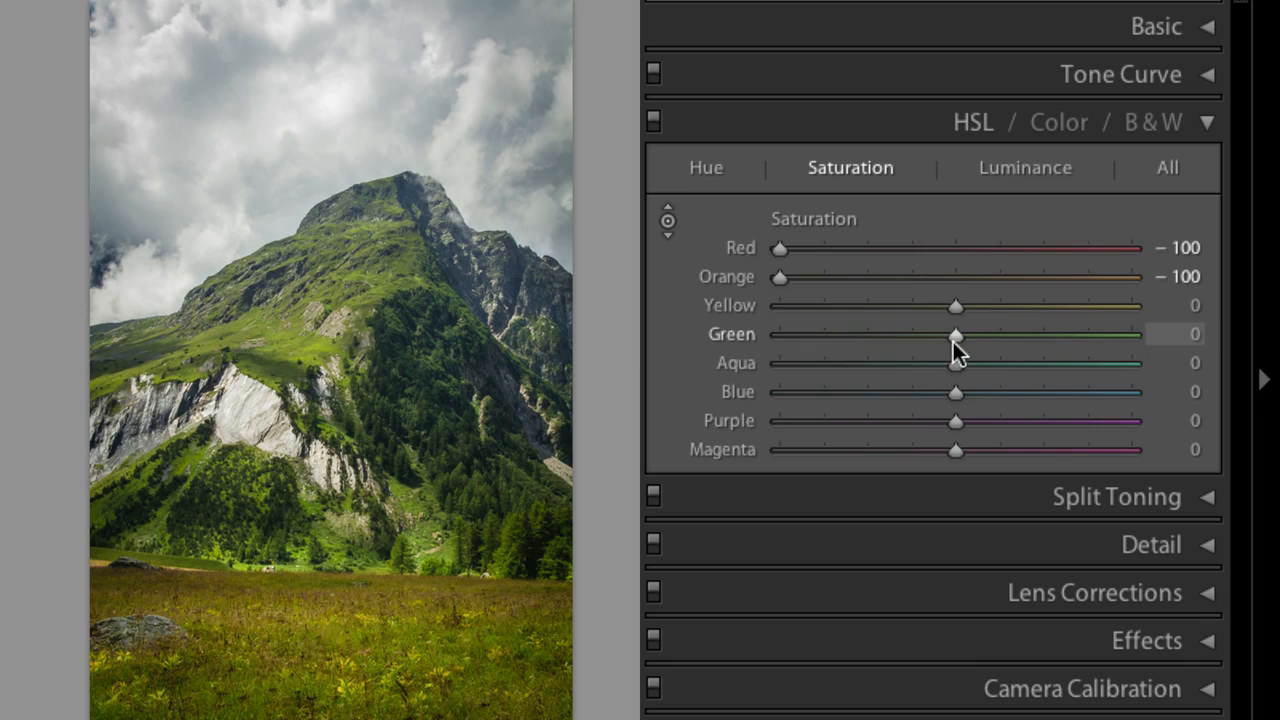
{"action": "left_click_drag", "start_coordinate": [955, 308], "coordinate": [722, 306]}
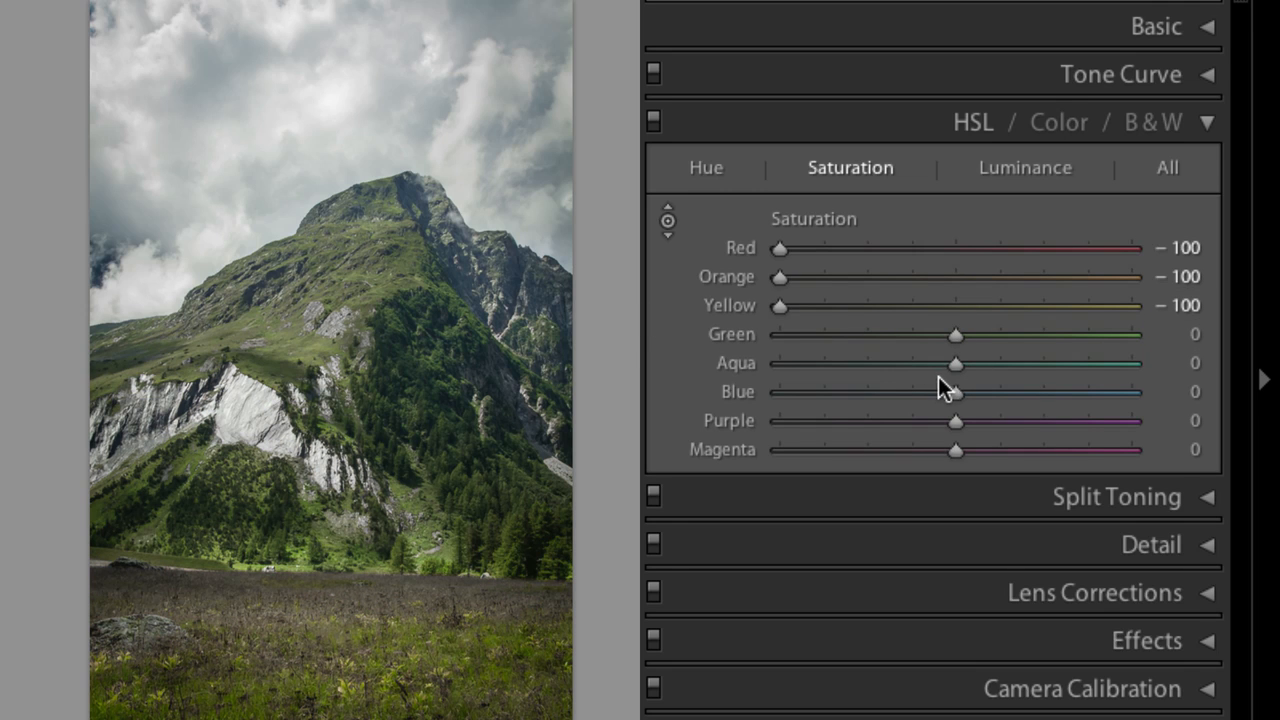
{"action": "left_click_drag", "start_coordinate": [956, 392], "coordinate": [778, 392]}
{"action": "left_click_drag", "start_coordinate": [955, 421], "coordinate": [778, 421]}
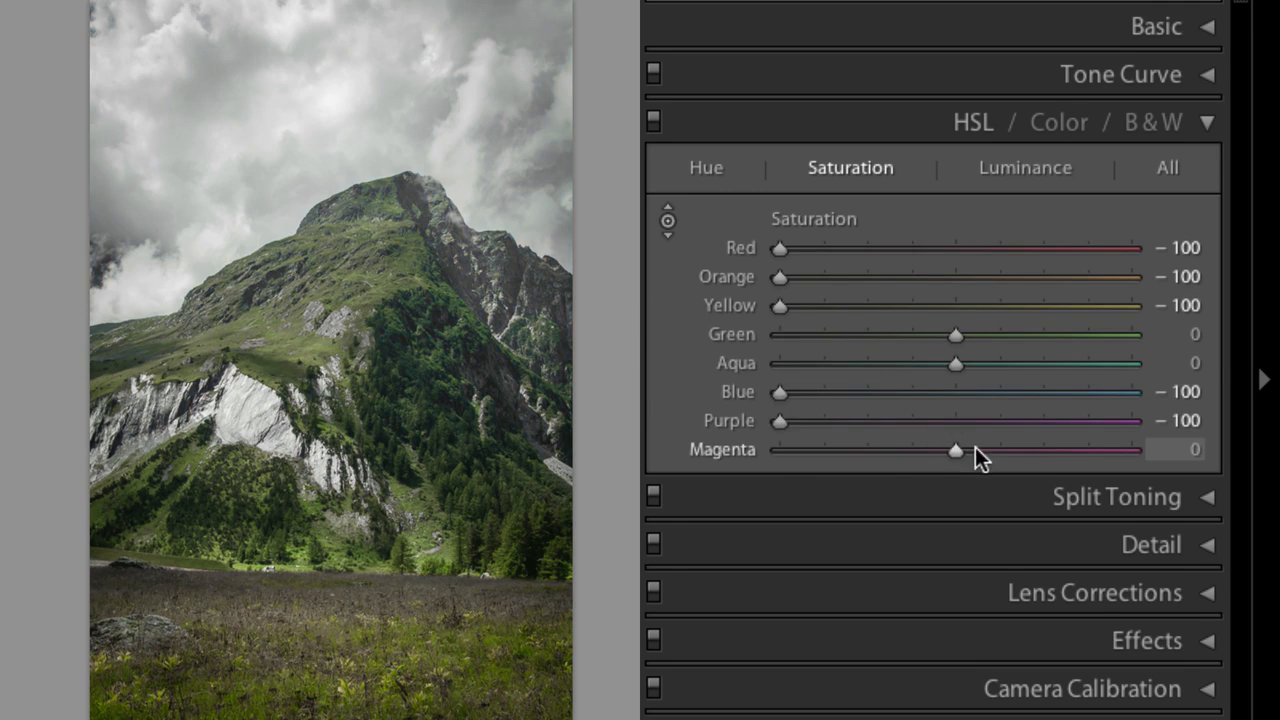
{"action": "left_click_drag", "start_coordinate": [956, 450], "coordinate": [778, 450]}
{"action": "left_click_drag", "start_coordinate": [955, 364], "coordinate": [778, 364]}
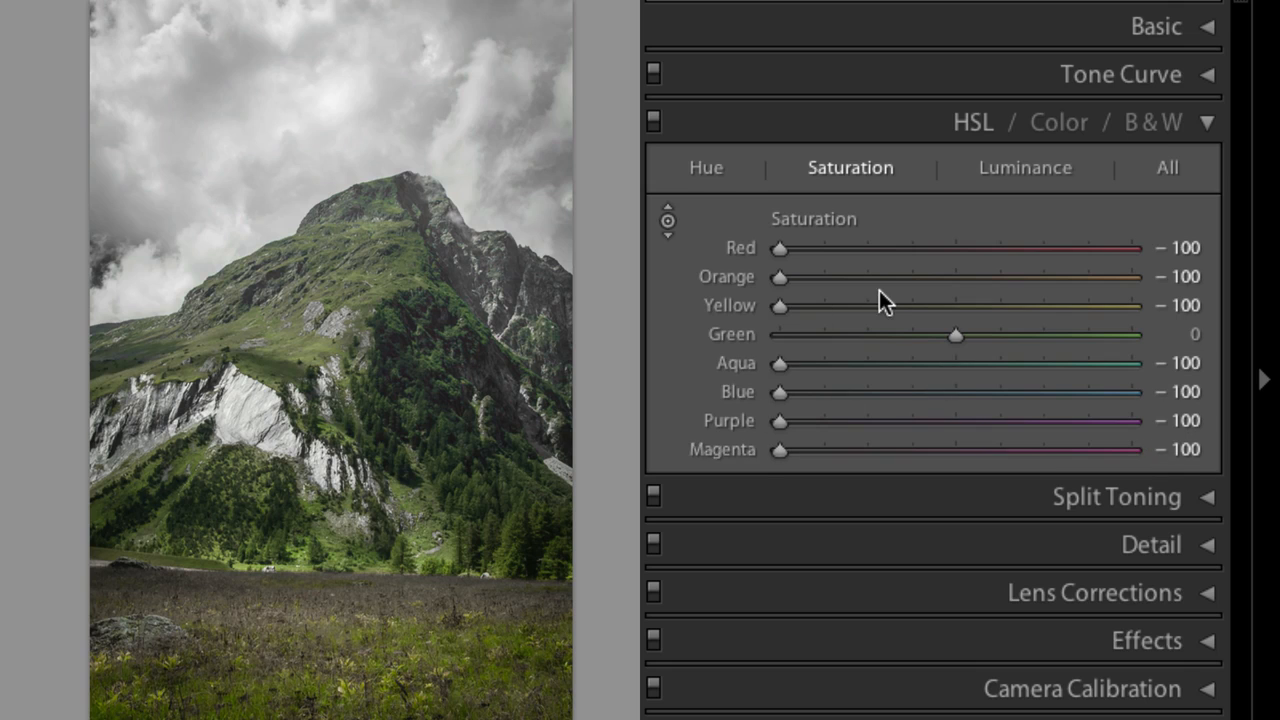
Raise Yellow saturation to -48, Orange to -41 and Red partway back.
{"action": "left_click_drag", "start_coordinate": [778, 306], "coordinate": [869, 307]}
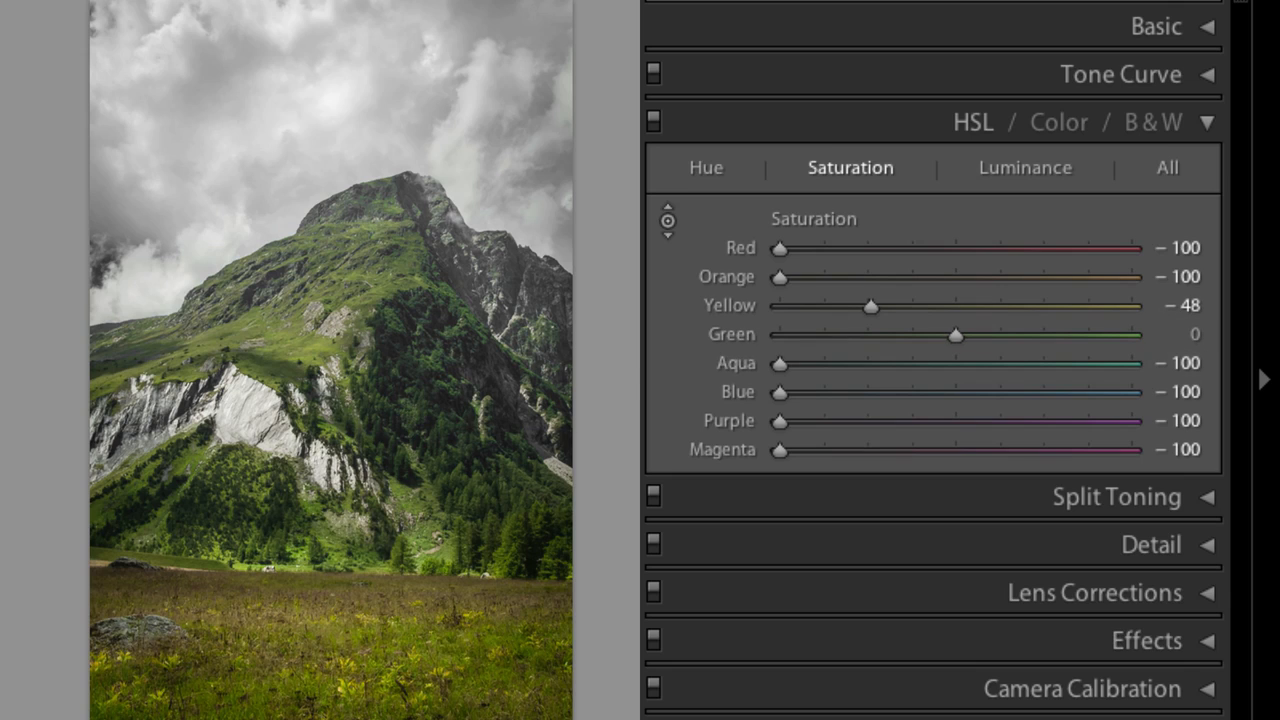
{"action": "left_click_drag", "start_coordinate": [786, 279], "coordinate": [890, 278]}
{"action": "left_click_drag", "start_coordinate": [780, 247], "coordinate": [920, 250]}
Reset the Red, Orange, Blue, Aqua, Yellow, Purple and Magenta saturation sliders to 0.
{"action": "double_click", "coordinate": [745, 253]}
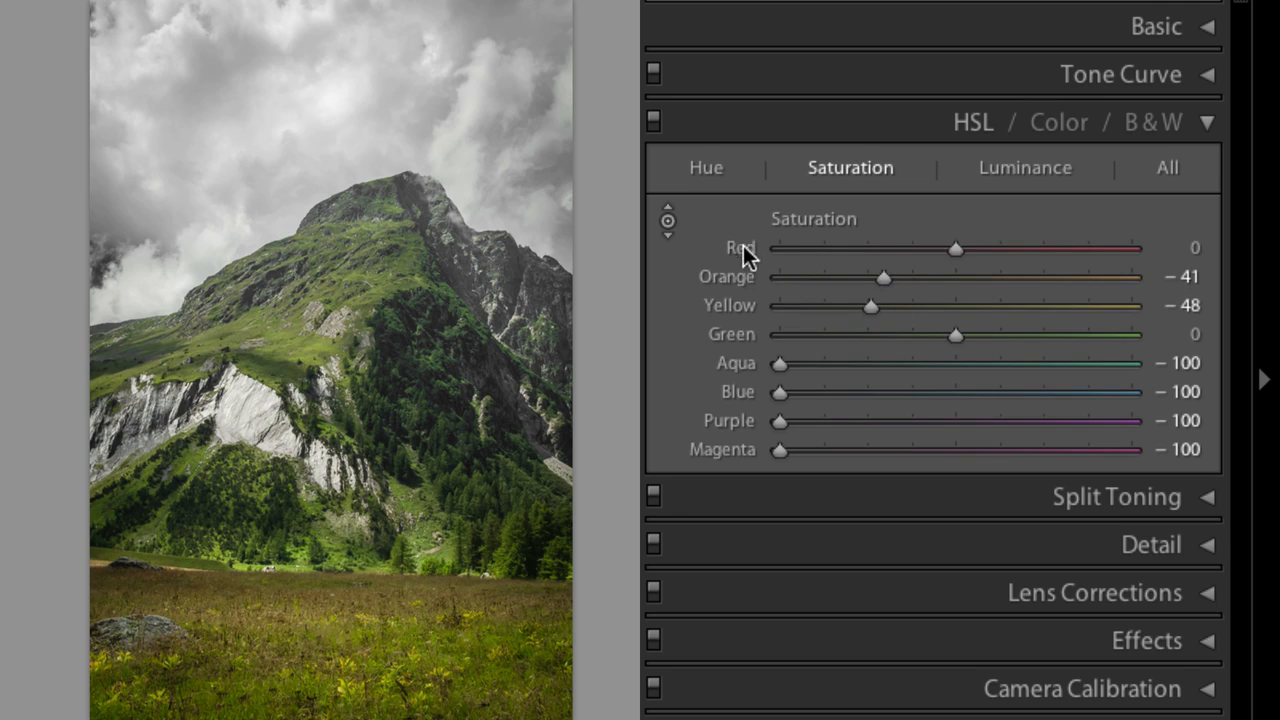
{"action": "double_click", "coordinate": [744, 278]}
{"action": "double_click", "coordinate": [733, 391]}
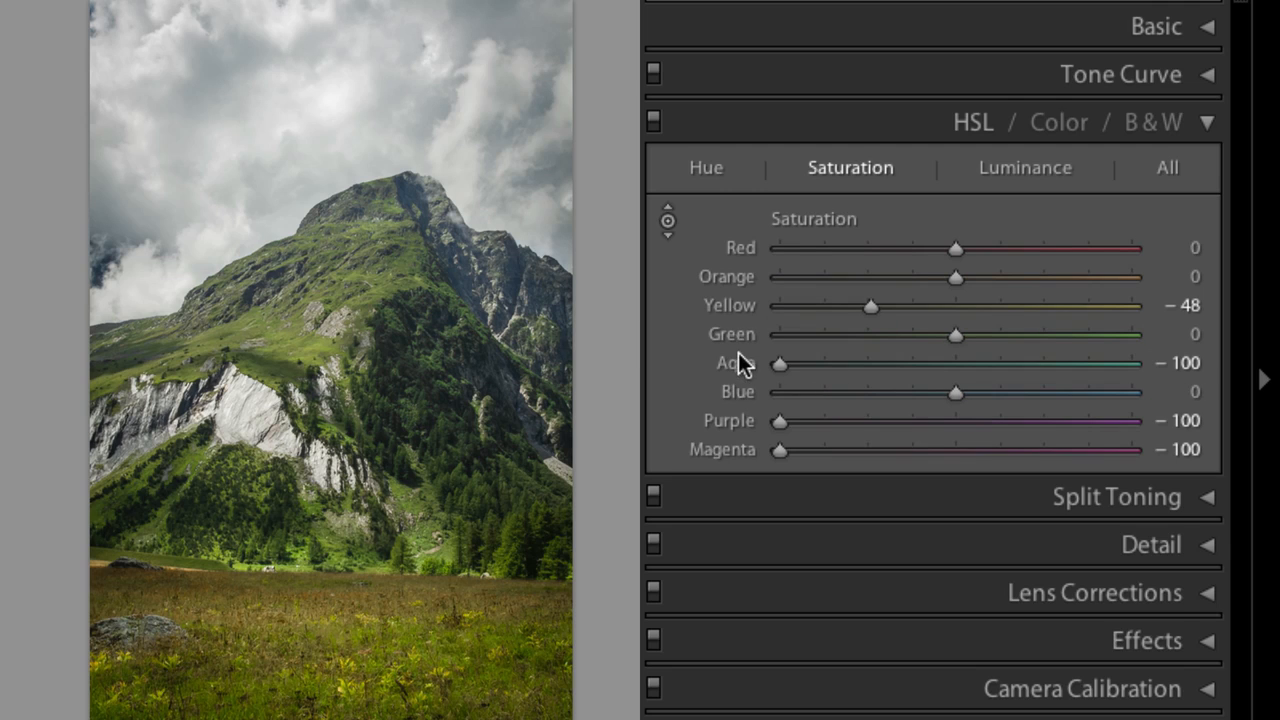
{"action": "double_click", "coordinate": [733, 366]}
{"action": "double_click", "coordinate": [714, 303]}
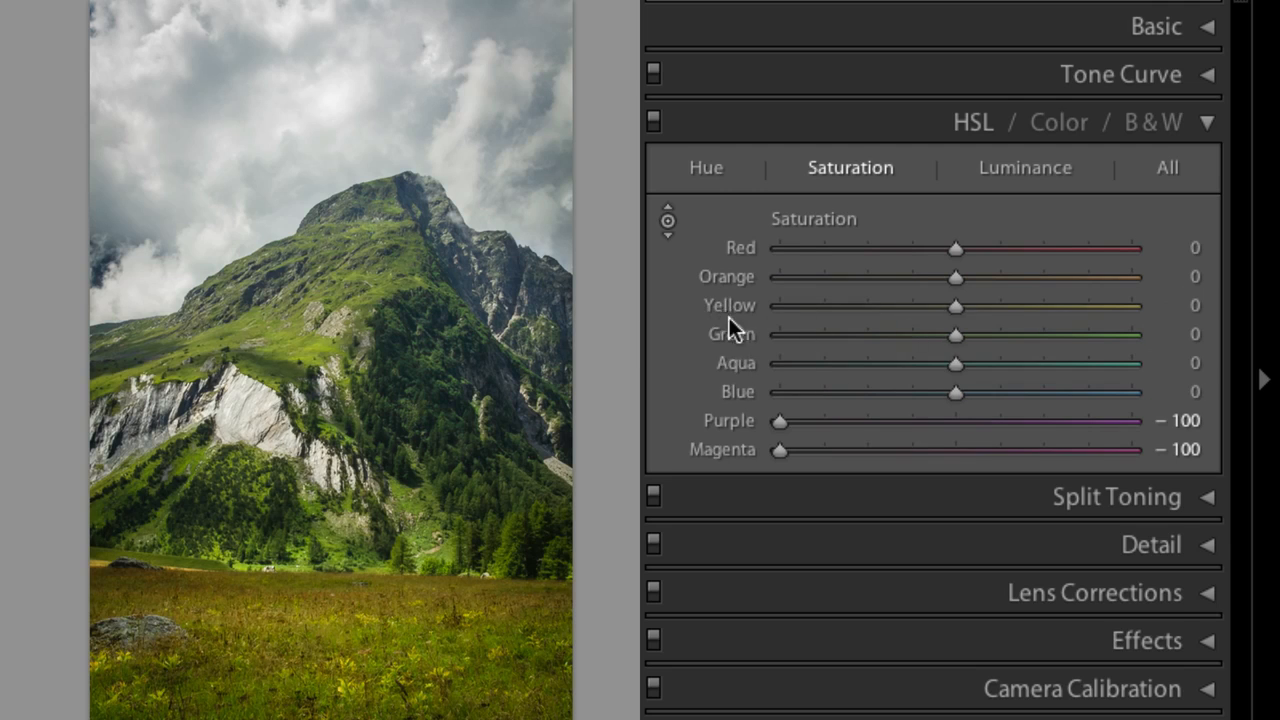
{"action": "double_click", "coordinate": [722, 420]}
{"action": "double_click", "coordinate": [732, 450]}
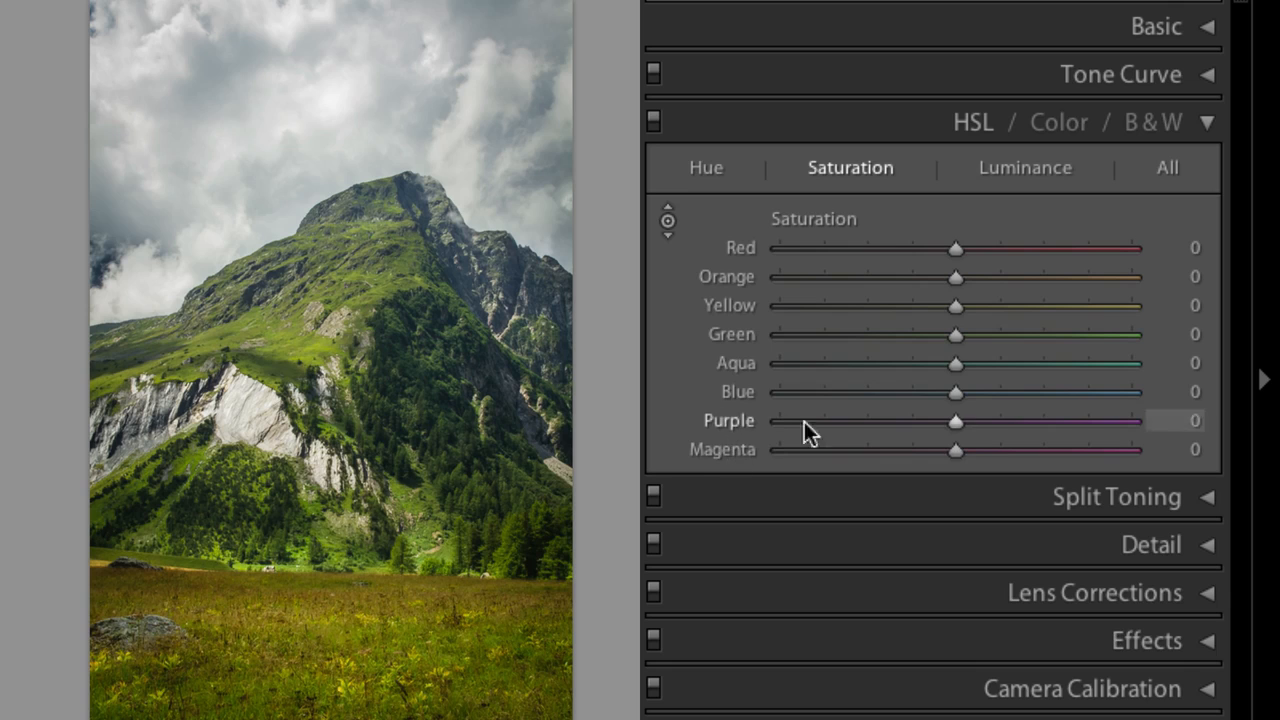
Desaturate Green and Yellow to -100, then reset both sliders to 0.
{"action": "left_click_drag", "start_coordinate": [956, 334], "coordinate": [779, 334]}
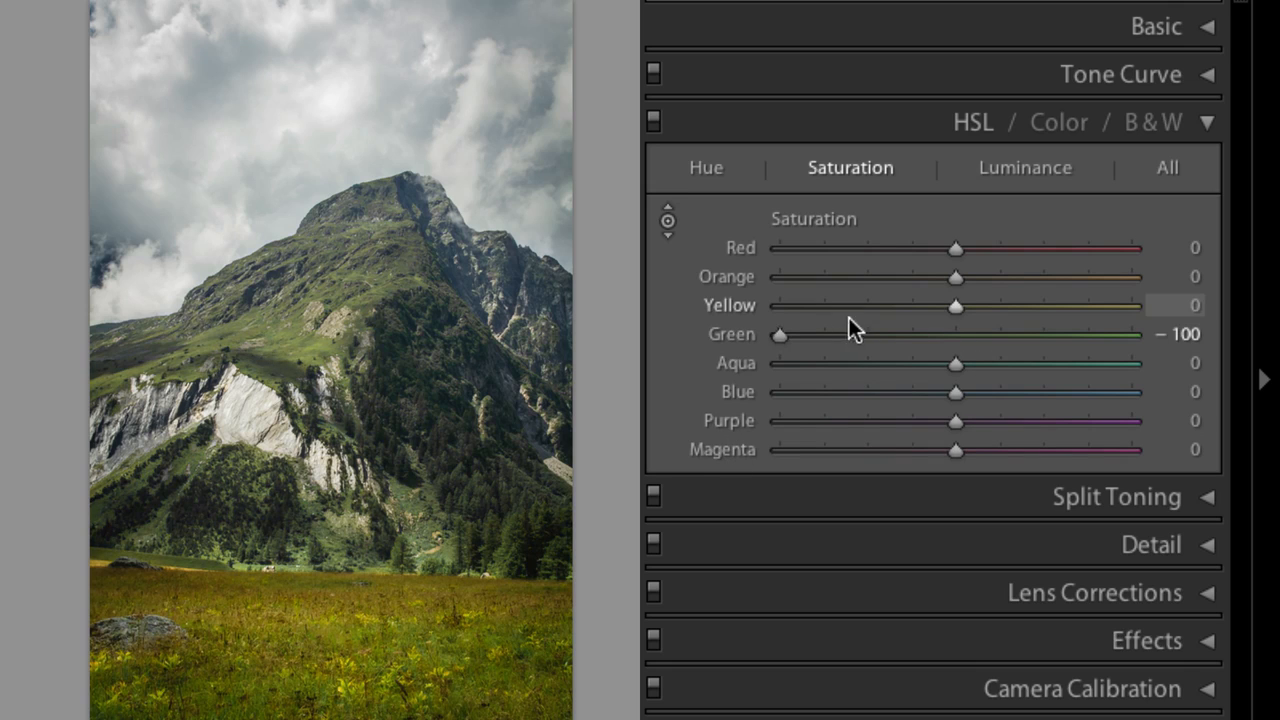
{"action": "left_click_drag", "start_coordinate": [965, 304], "coordinate": [779, 306]}
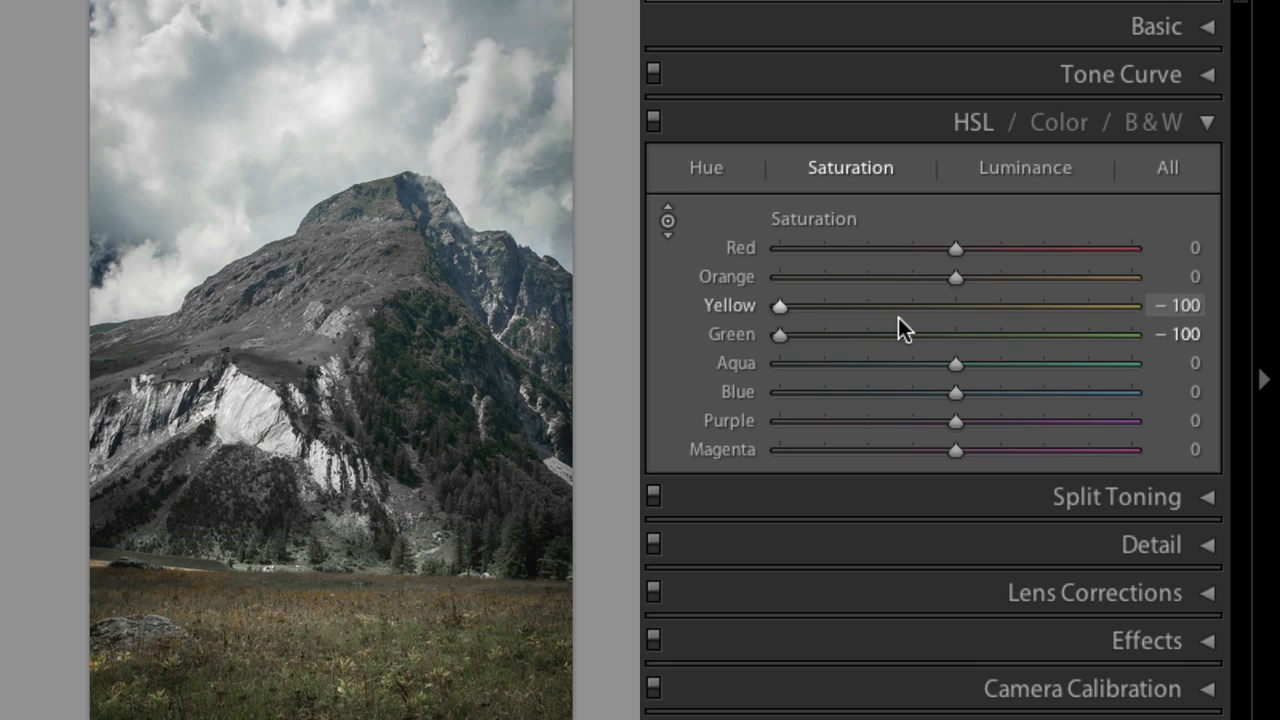
{"action": "double_click", "coordinate": [741, 305]}
{"action": "double_click", "coordinate": [731, 333]}
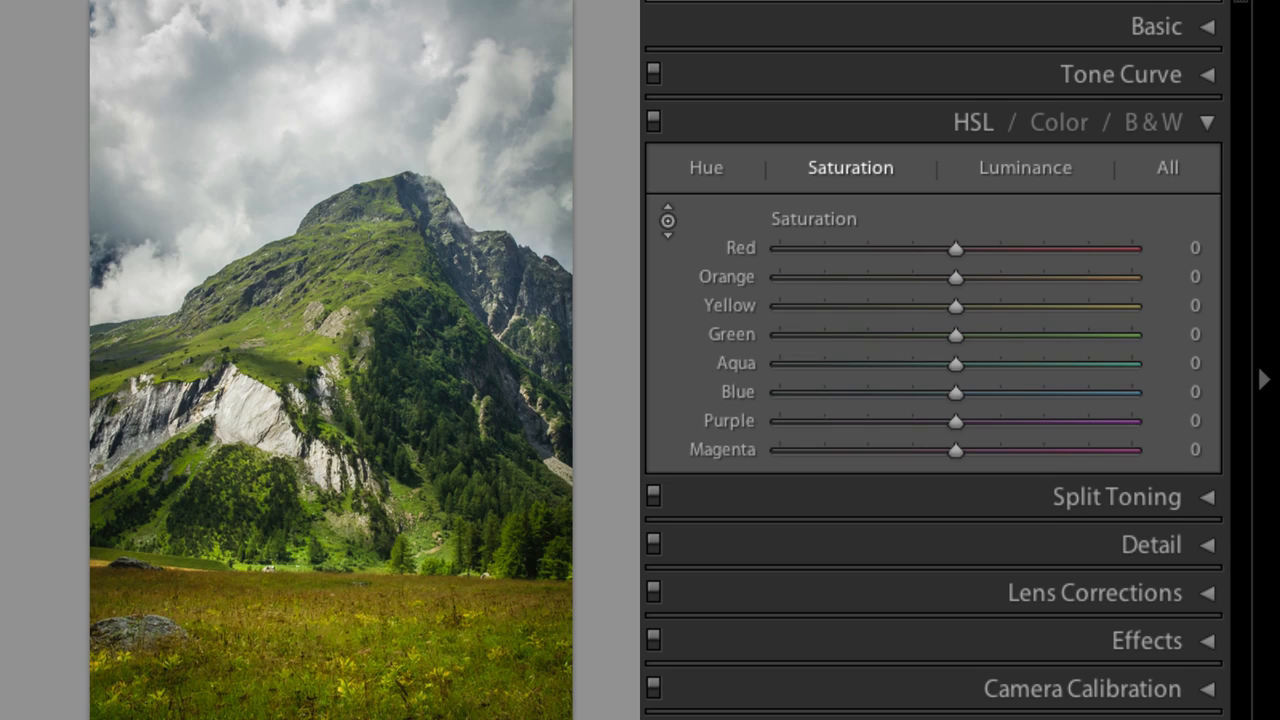
Go to the next photo and lower Orange luminance to -26 and Yellow luminance to -42.
{"action": "key", "text": "Right"}
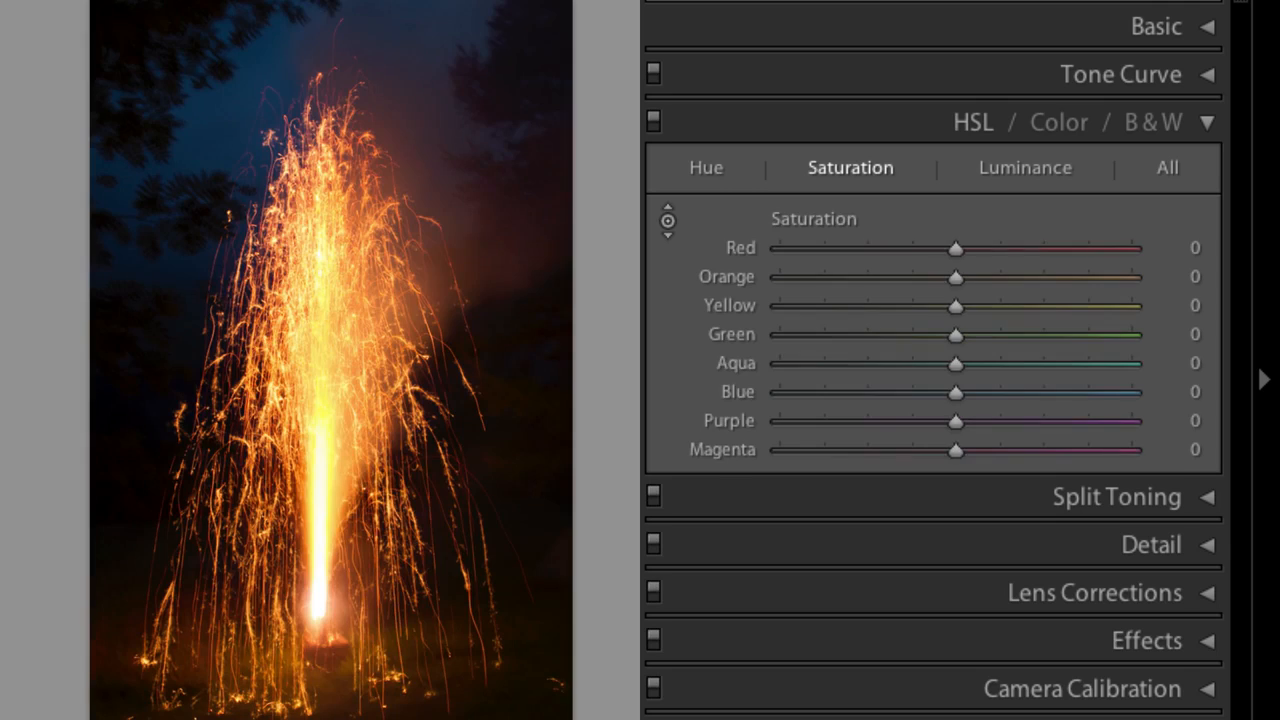
{"action": "left_click", "coordinate": [1074, 170]}
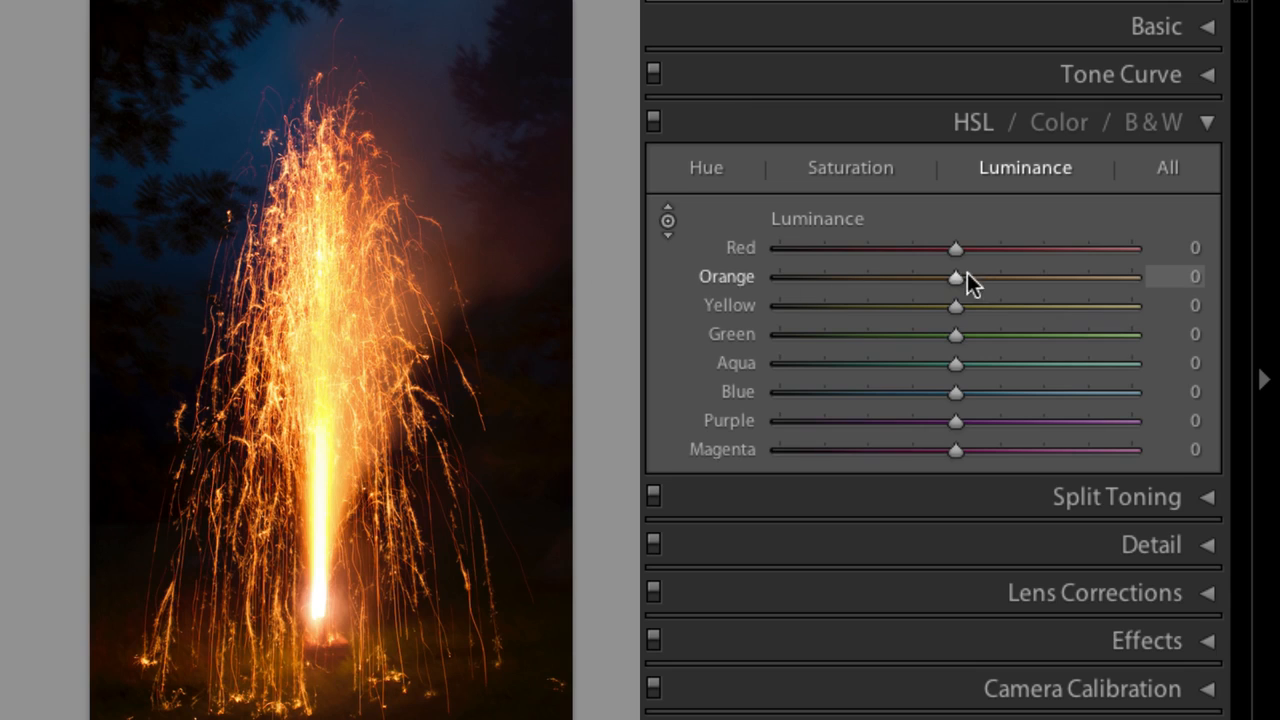
{"action": "left_click_drag", "start_coordinate": [957, 312], "coordinate": [864, 314]}
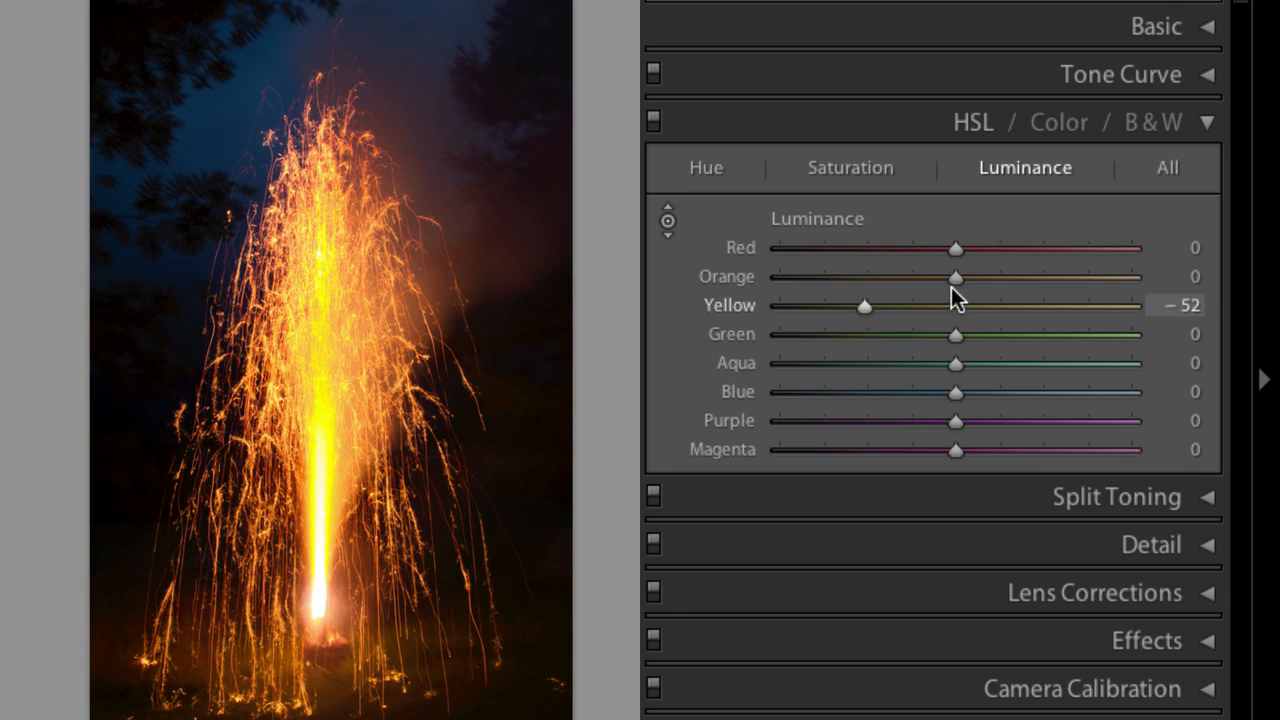
{"action": "left_click_drag", "start_coordinate": [954, 280], "coordinate": [882, 308]}
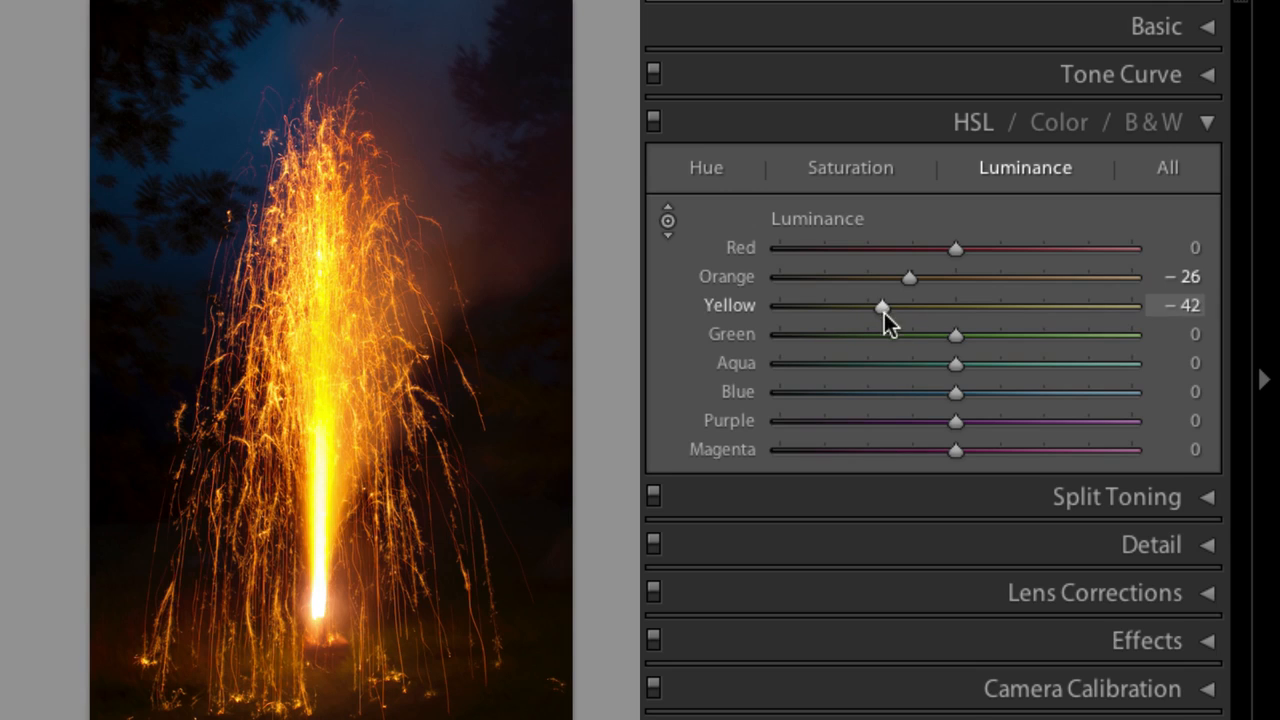
Brighten Aqua luminance to +69, Blue to +48 and Purple to +62.
{"action": "left_click_drag", "start_coordinate": [954, 392], "coordinate": [1077, 366]}
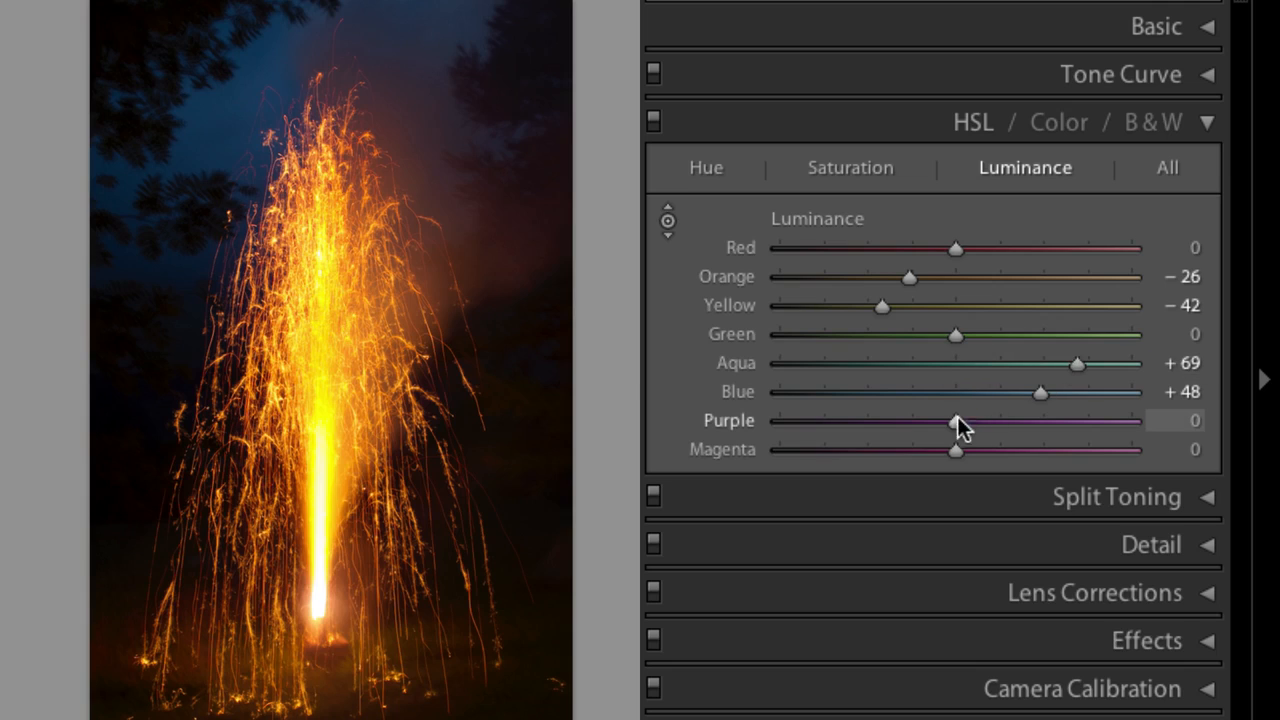
{"action": "left_click_drag", "start_coordinate": [957, 424], "coordinate": [1064, 424]}
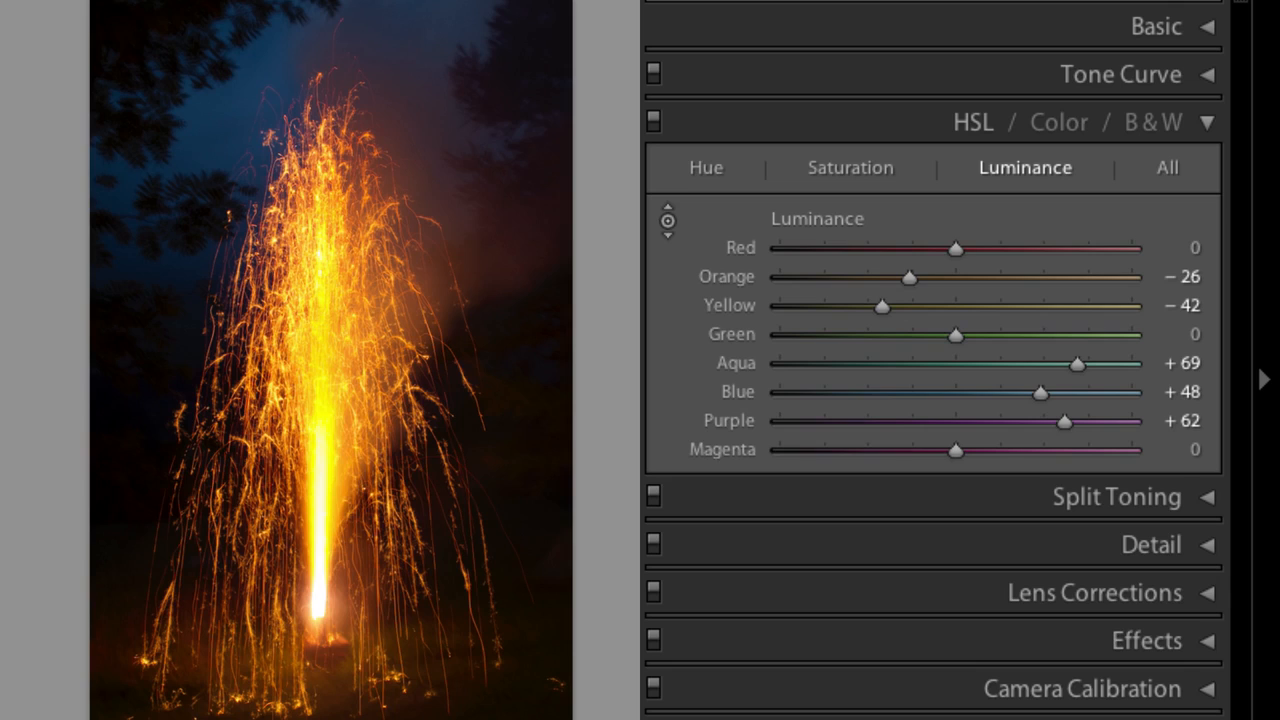
Switch between the Hue, Saturation, Luminance and All views to review the HSL adjustments.
{"action": "left_click", "coordinate": [704, 168]}
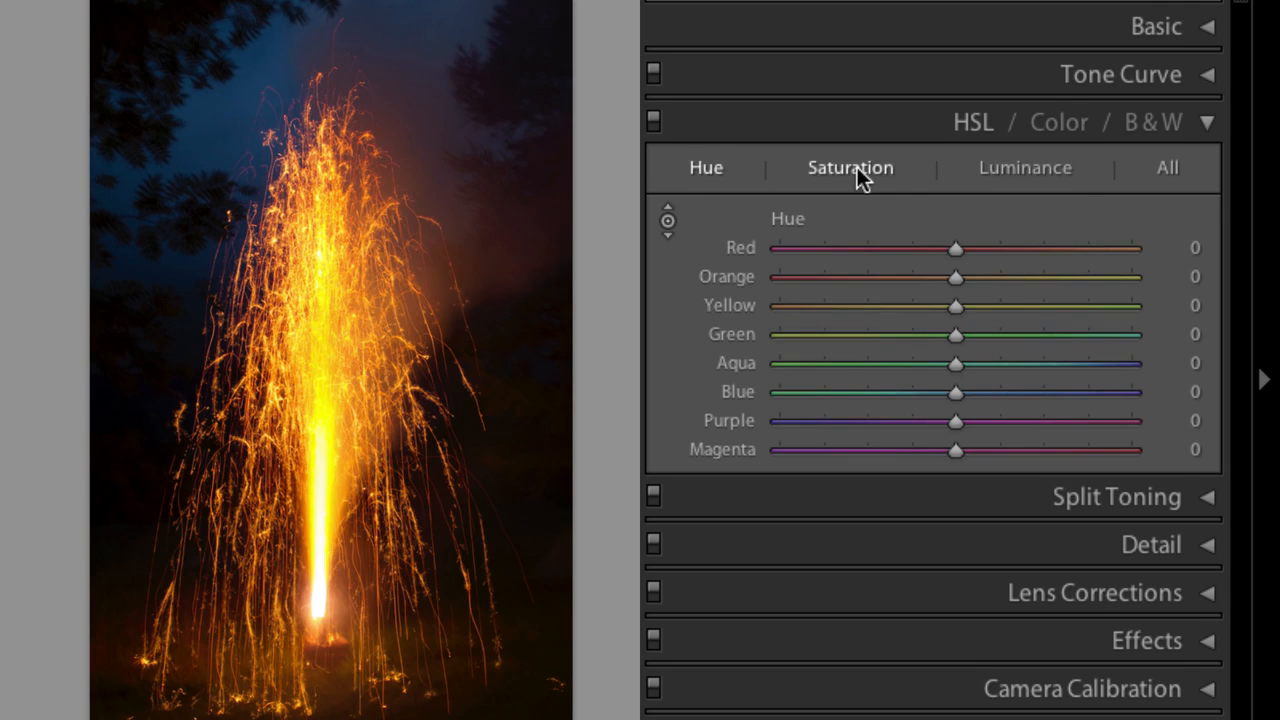
{"action": "left_click", "coordinate": [855, 168]}
{"action": "left_click", "coordinate": [1058, 169]}
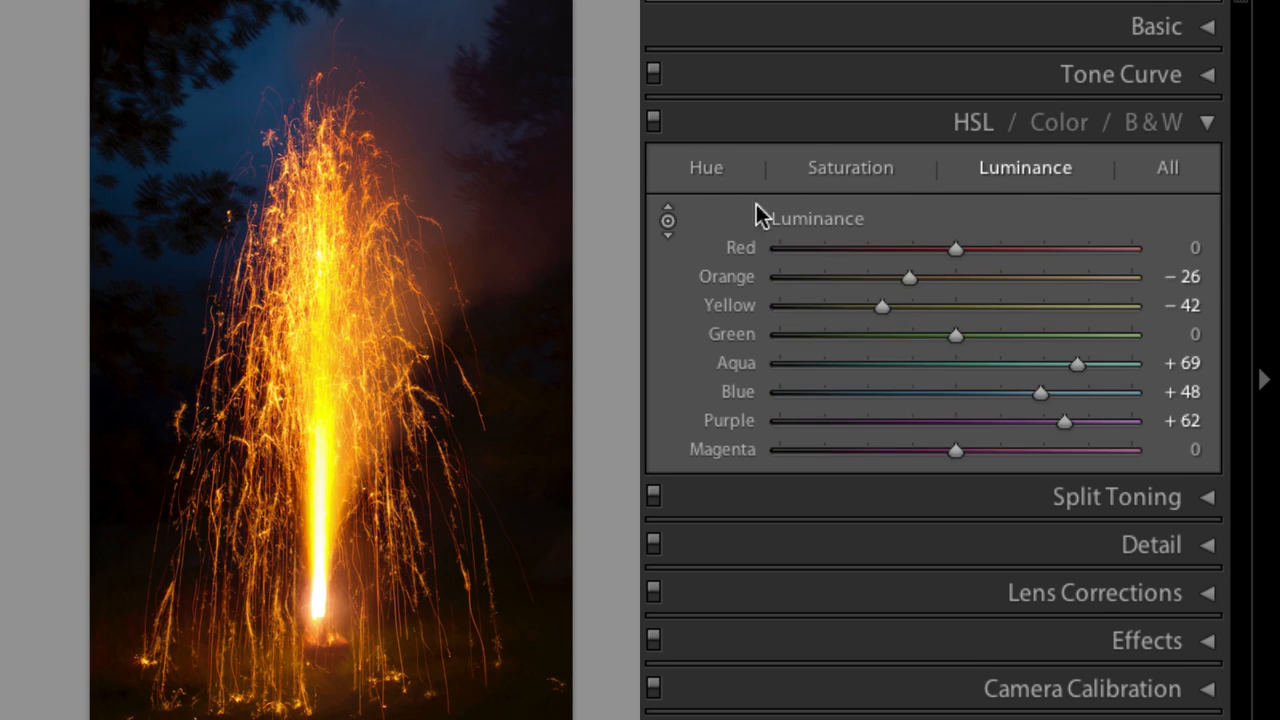
{"action": "left_click", "coordinate": [666, 222]}
{"action": "left_click", "coordinate": [1167, 167]}
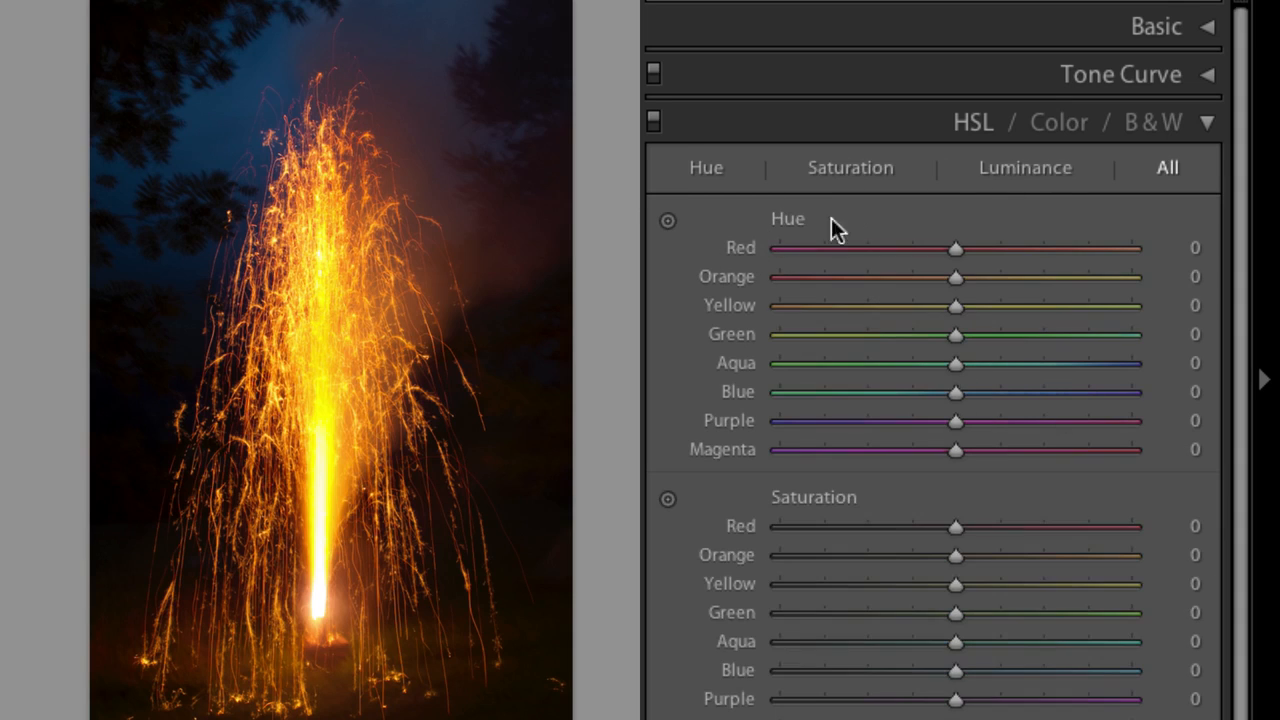
{"action": "left_click", "coordinate": [1038, 168]}
Reset the Orange, Yellow, Aqua, Blue and Purple luminance sliders to 0.
{"action": "double_click", "coordinate": [730, 273]}
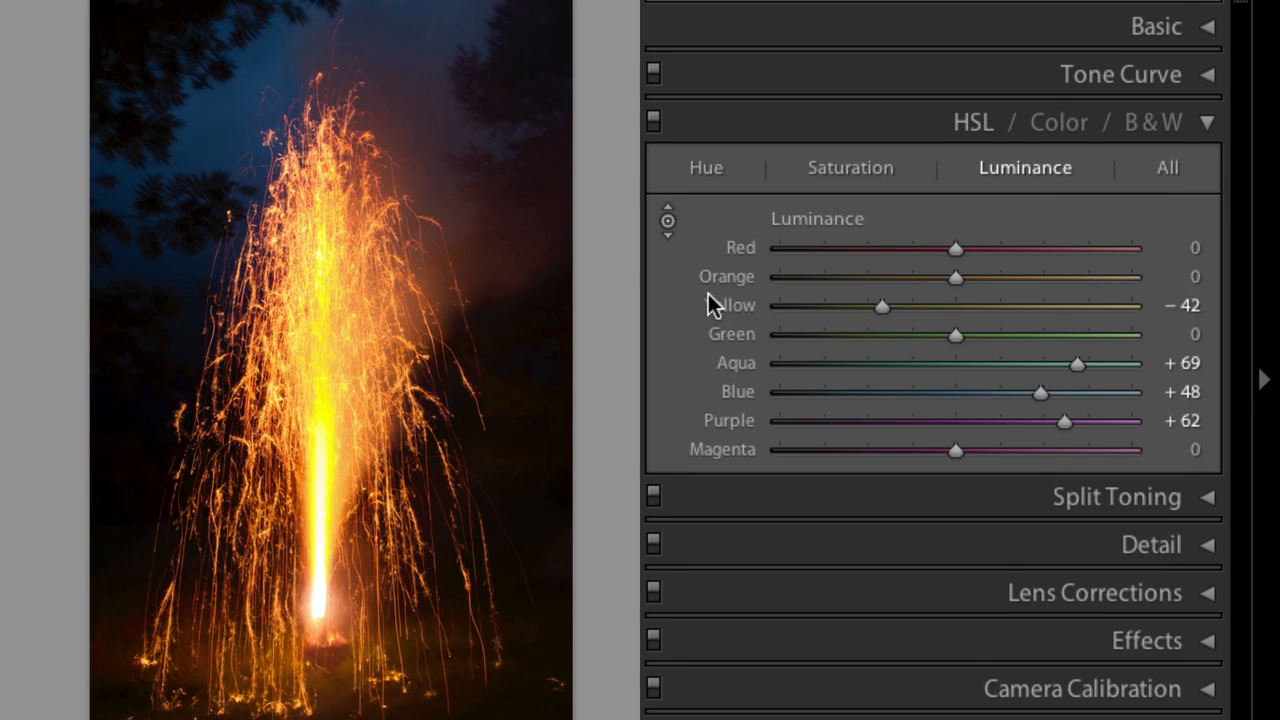
{"action": "double_click", "coordinate": [726, 306]}
{"action": "double_click", "coordinate": [733, 364]}
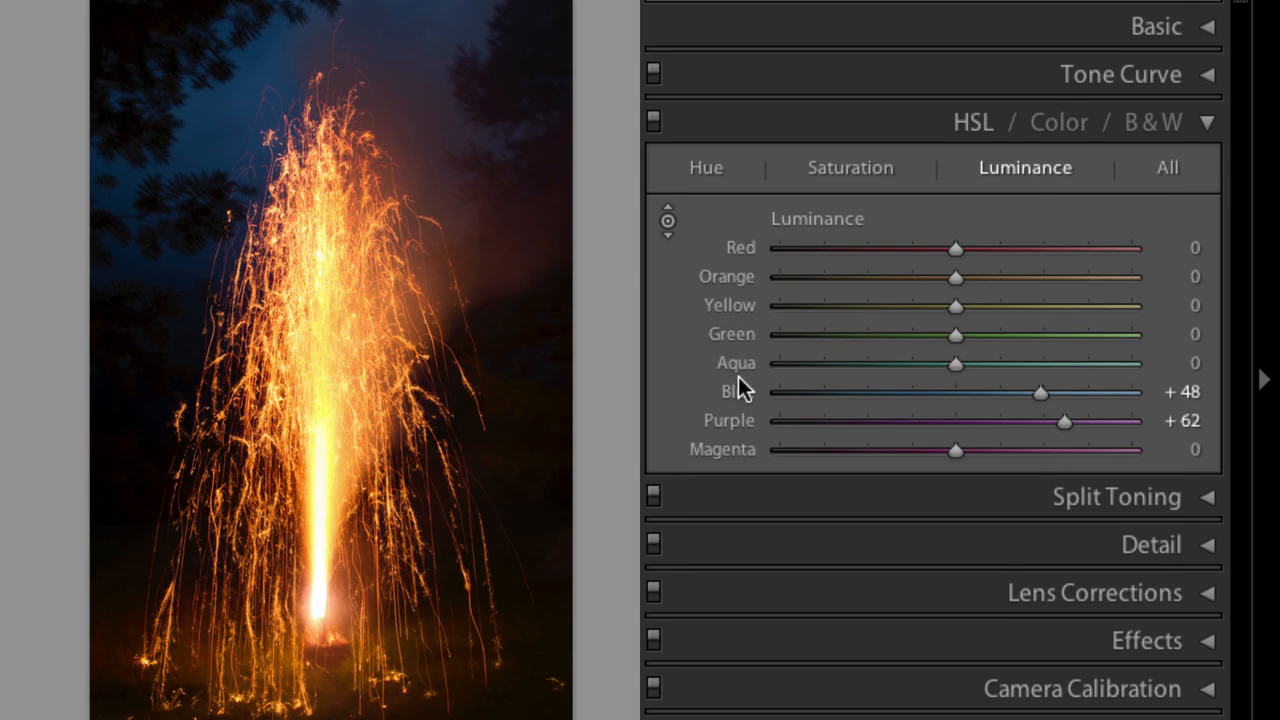
{"action": "double_click", "coordinate": [740, 392]}
{"action": "double_click", "coordinate": [741, 421]}
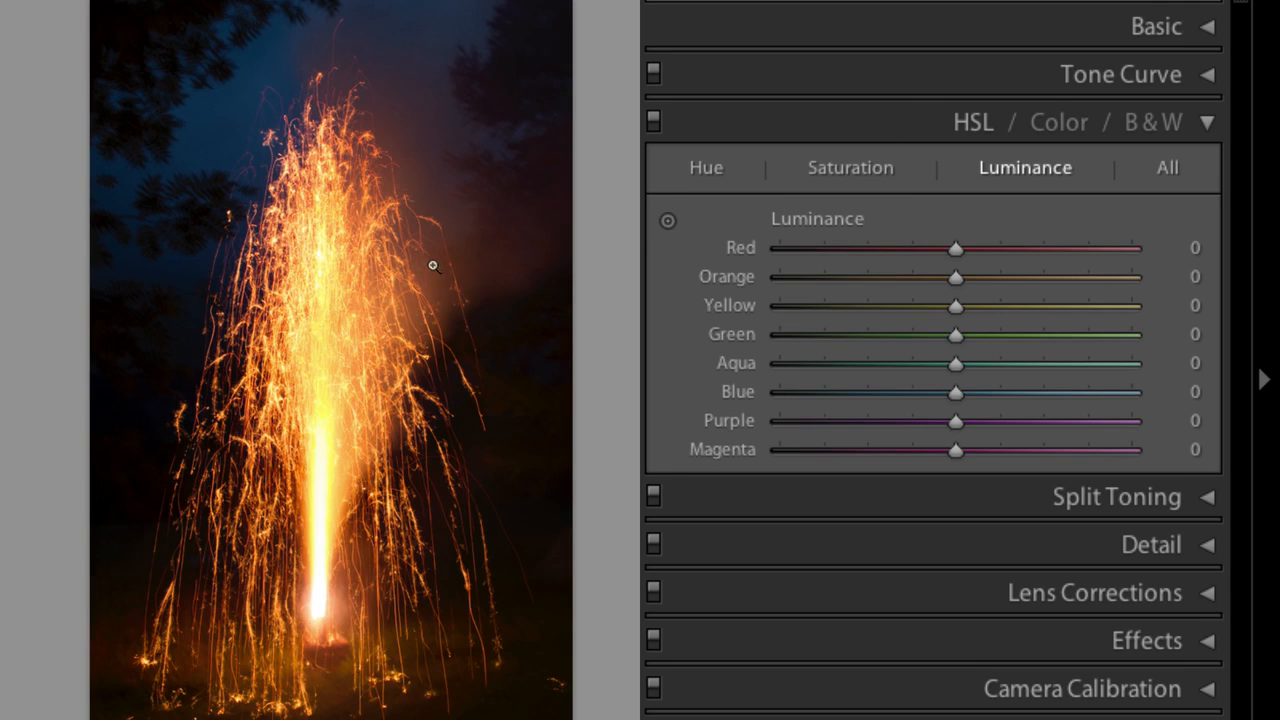
Darken the sparks' Orange luminance with the targeted adjustment tool, then undo it.
{"action": "left_click", "coordinate": [671, 223]}
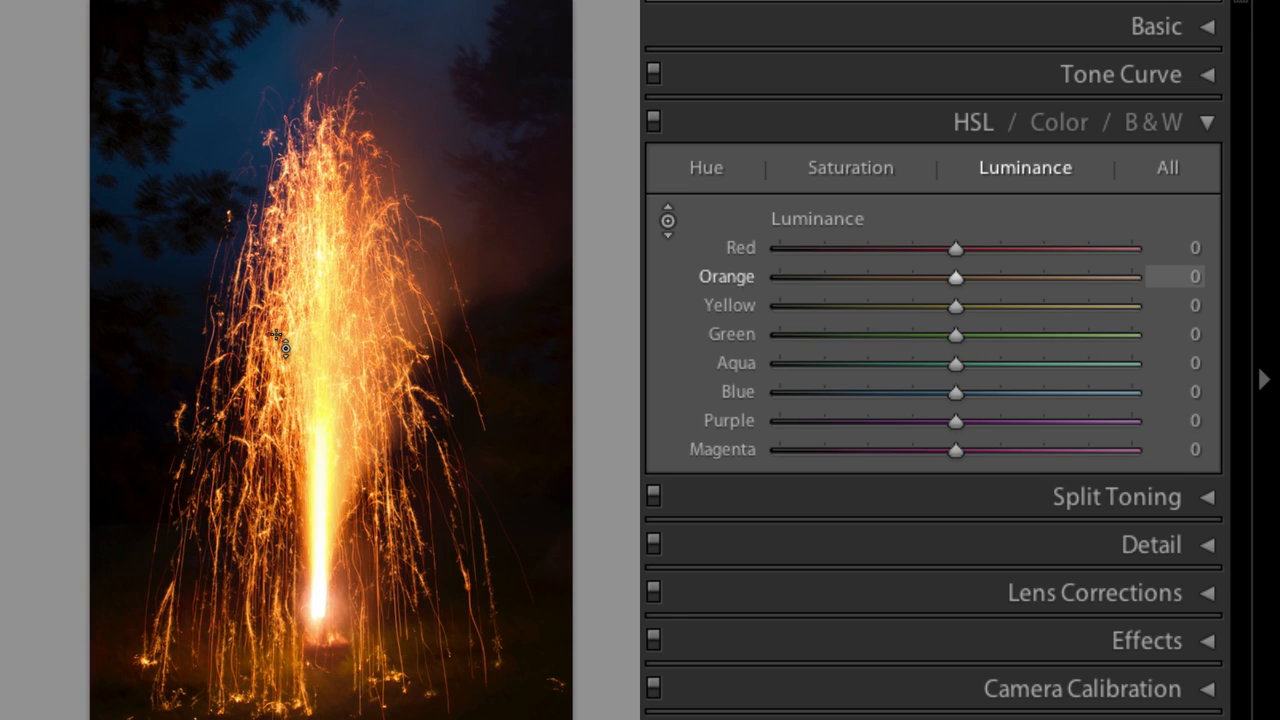
{"action": "left_click_drag", "start_coordinate": [289, 343], "coordinate": [289, 444]}
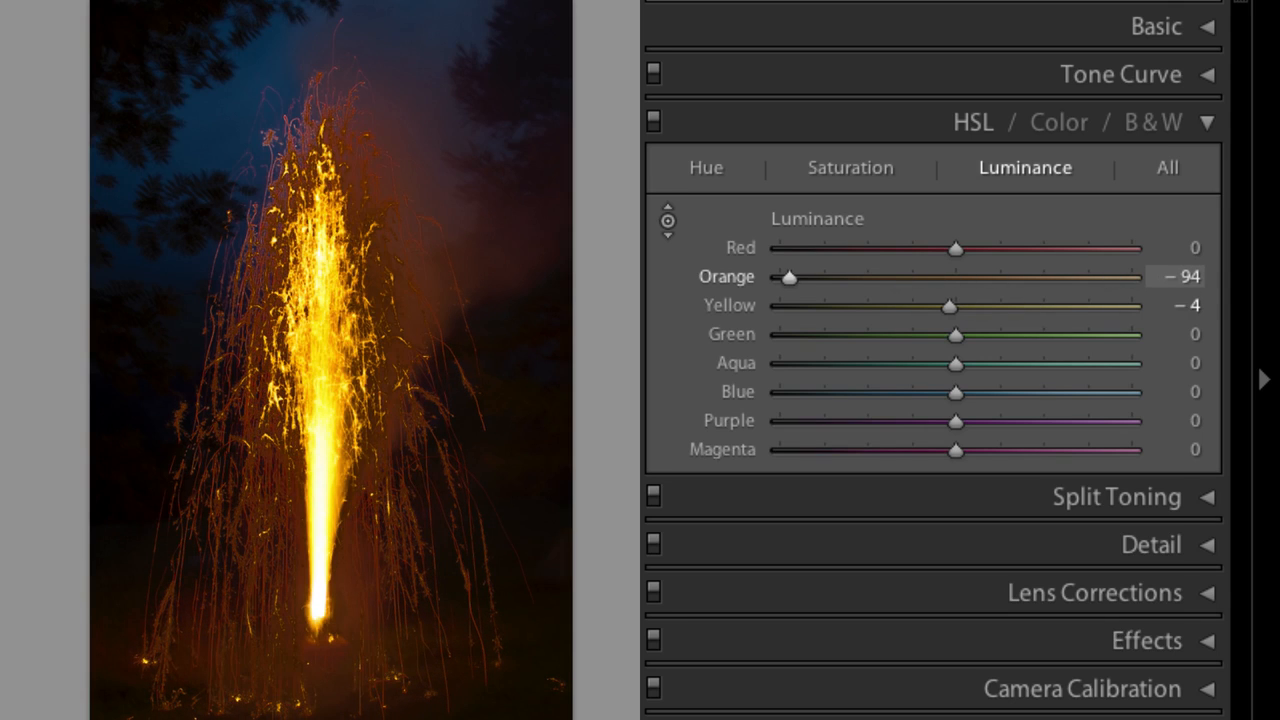
{"action": "key", "text": "ctrl+z"}
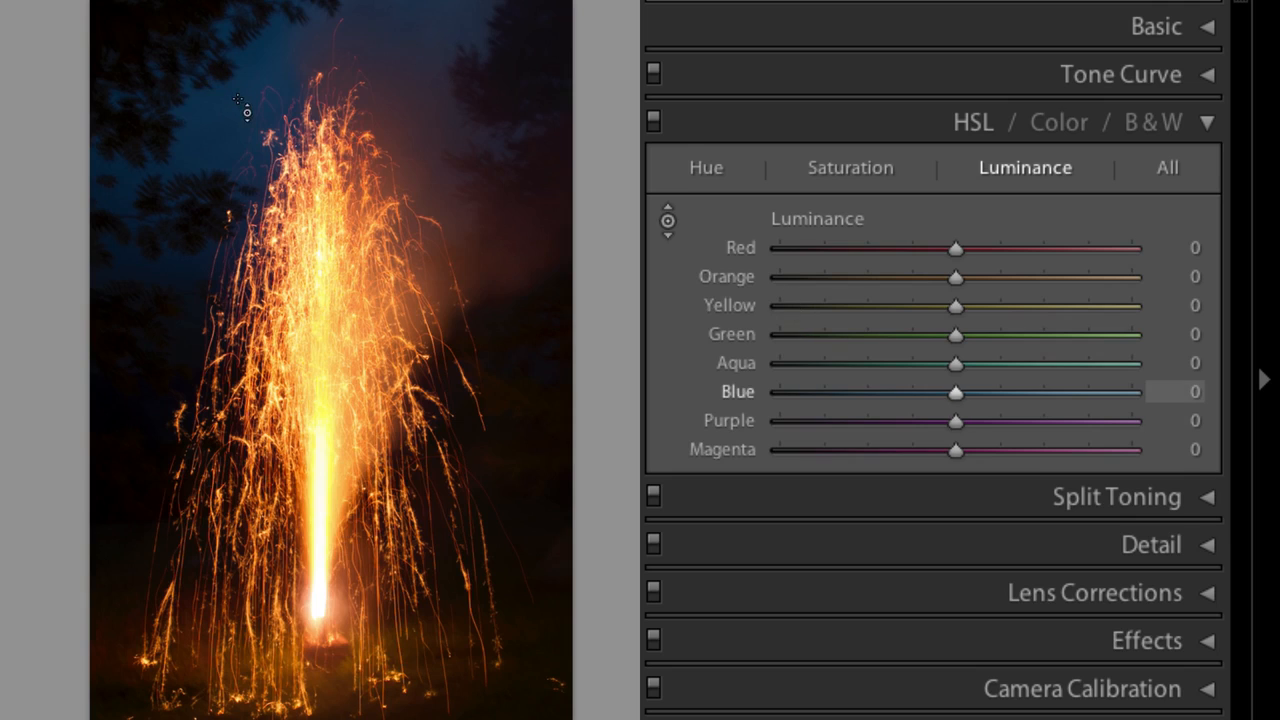
Darken the blue sky's luminance with the targeted adjustment tool, then undo it.
{"action": "left_click_drag", "start_coordinate": [247, 112], "coordinate": [247, 240]}
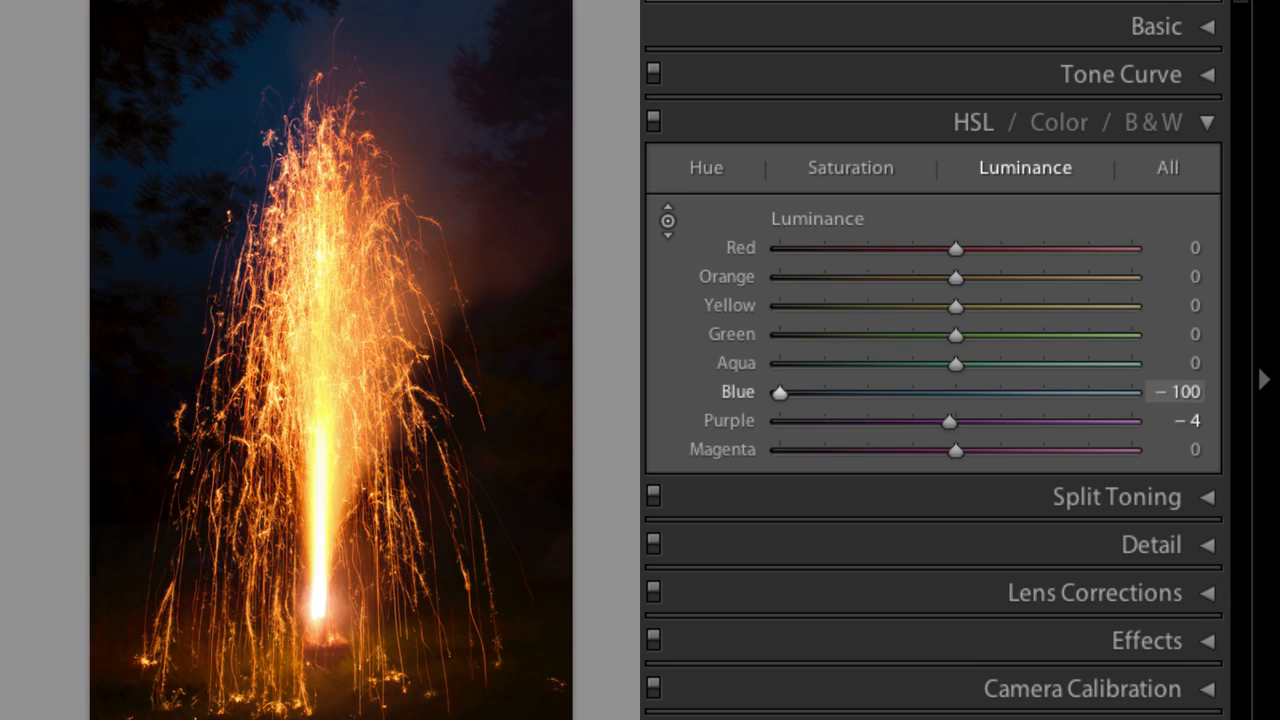
{"action": "key", "text": "ctrl+z"}
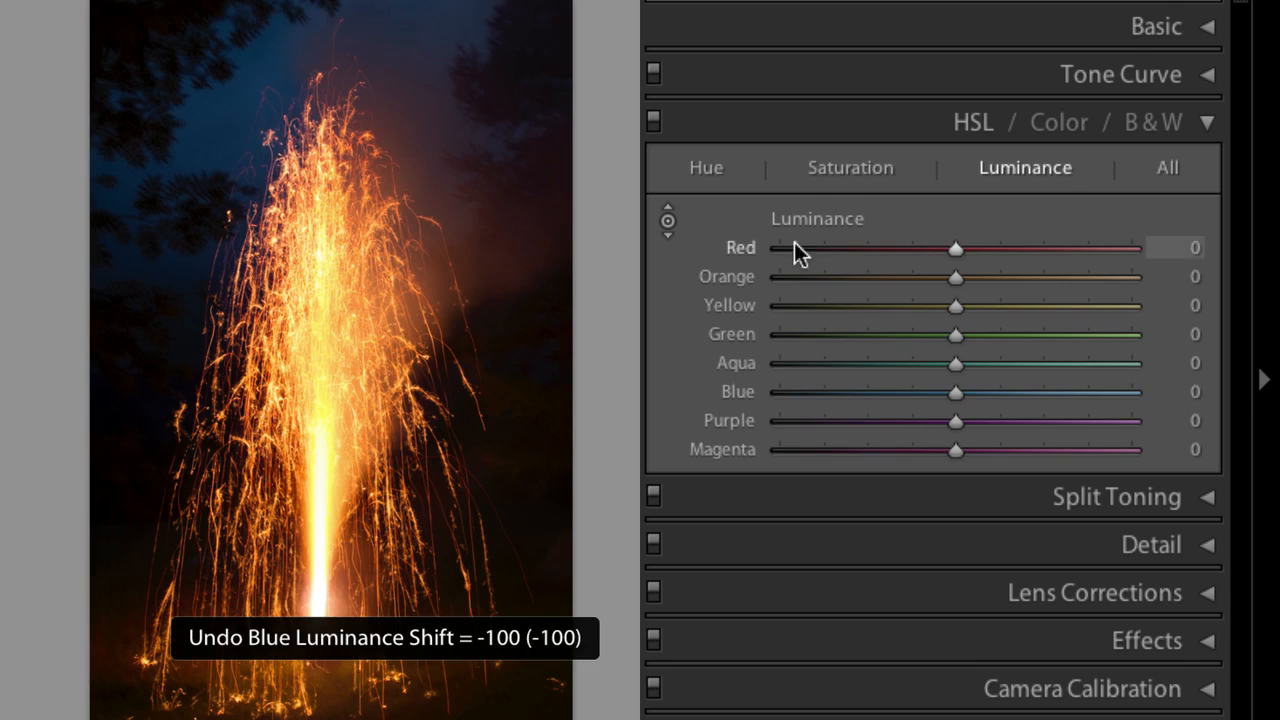
Desaturate the sky, sparks and background colours with the targeted adjustment tool in the Saturation view, then undo those changes.
{"action": "left_click", "coordinate": [852, 168]}
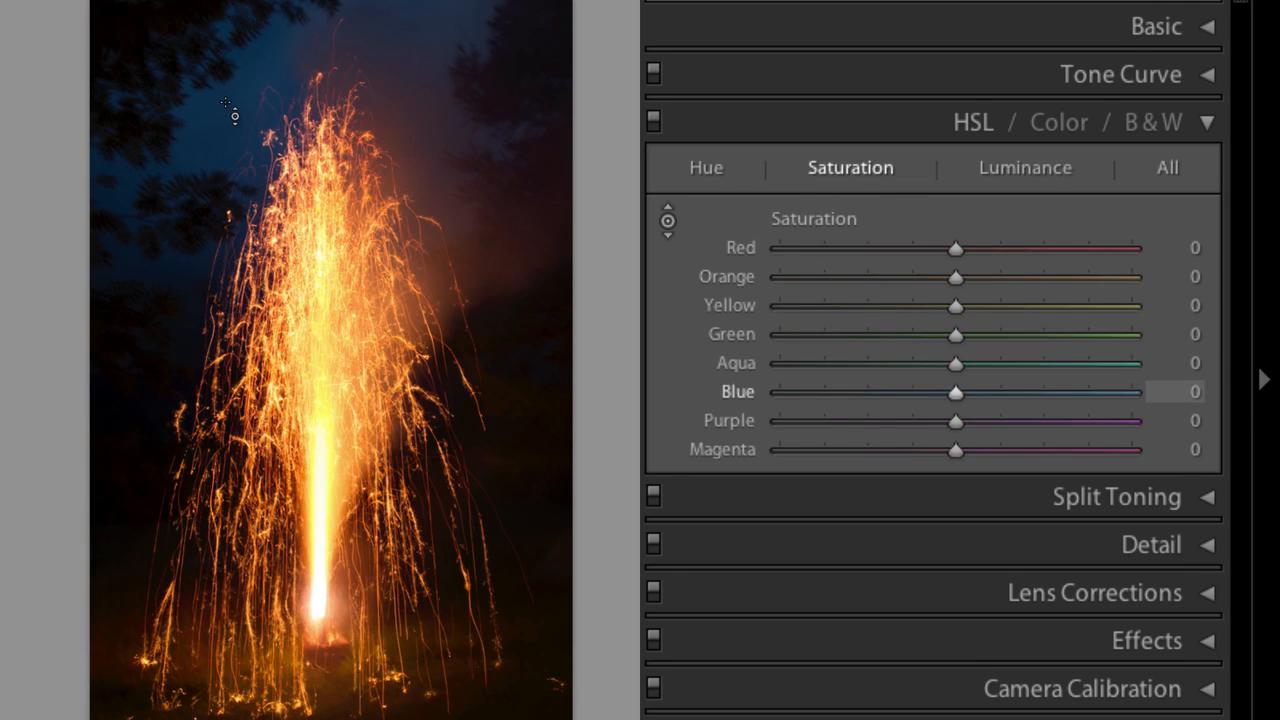
{"action": "left_click_drag", "start_coordinate": [226, 103], "coordinate": [226, 235]}
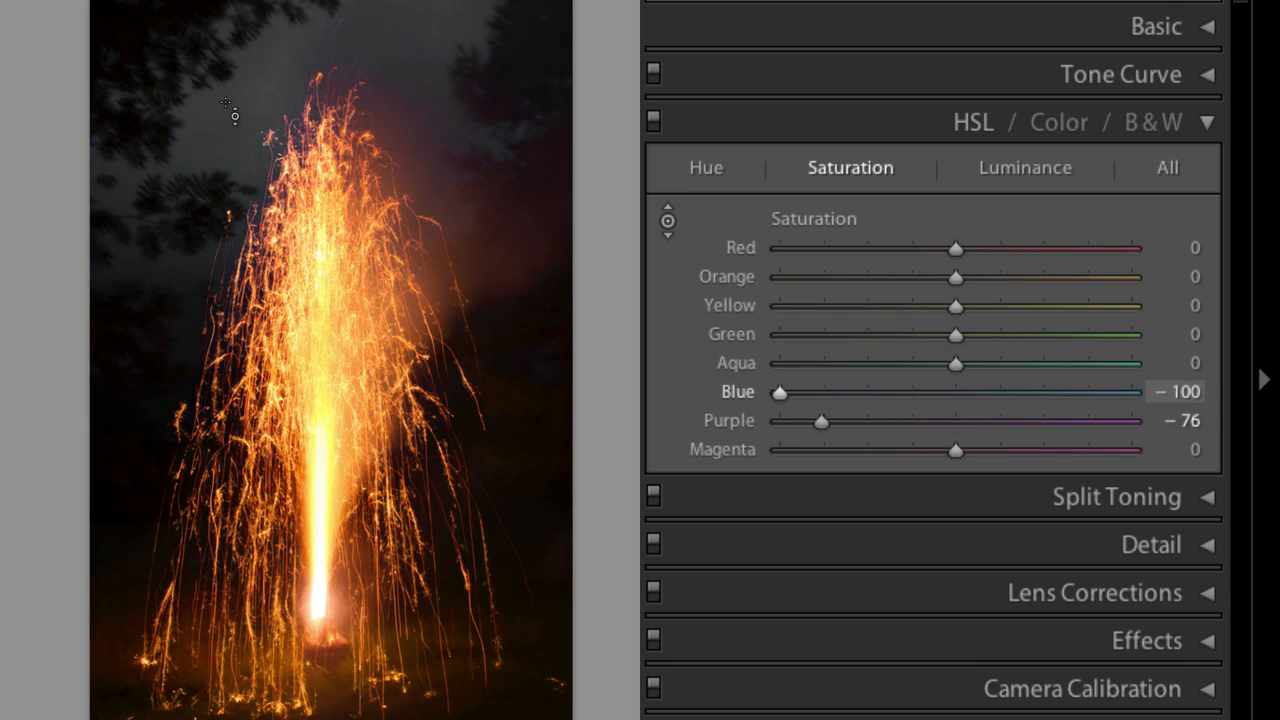
{"action": "left_click_drag", "start_coordinate": [404, 114], "coordinate": [404, 210]}
{"action": "mouse_move", "coordinate": [408, 105]}
{"action": "left_mouse_down"}
{"action": "mouse_move", "coordinate": [410, 185]}
{"action": "mouse_move", "coordinate": [415, 105]}
{"action": "left_mouse_up"}
{"action": "mouse_move", "coordinate": [318, 105]}
{"action": "left_mouse_down"}
{"action": "mouse_move", "coordinate": [318, 200]}
{"action": "mouse_move", "coordinate": [318, 55]}
{"action": "mouse_move", "coordinate": [318, 85]}
{"action": "left_mouse_up"}
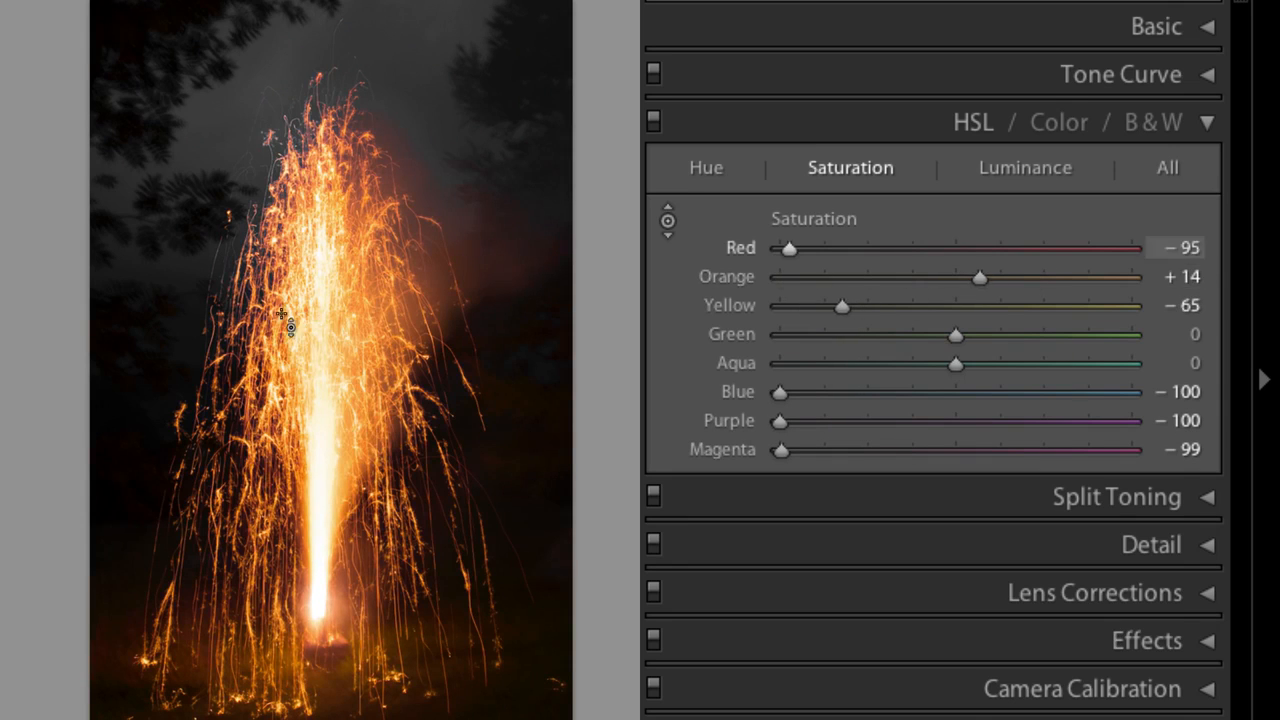
{"action": "key", "text": "ctrl+z"}
{"action": "key", "text": "ctrl+z"}
{"action": "key", "text": "ctrl+z"}
{"action": "key", "text": "ctrl+z"}
{"action": "key", "text": "ctrl+z"}
{"action": "key", "text": "ctrl+z"}
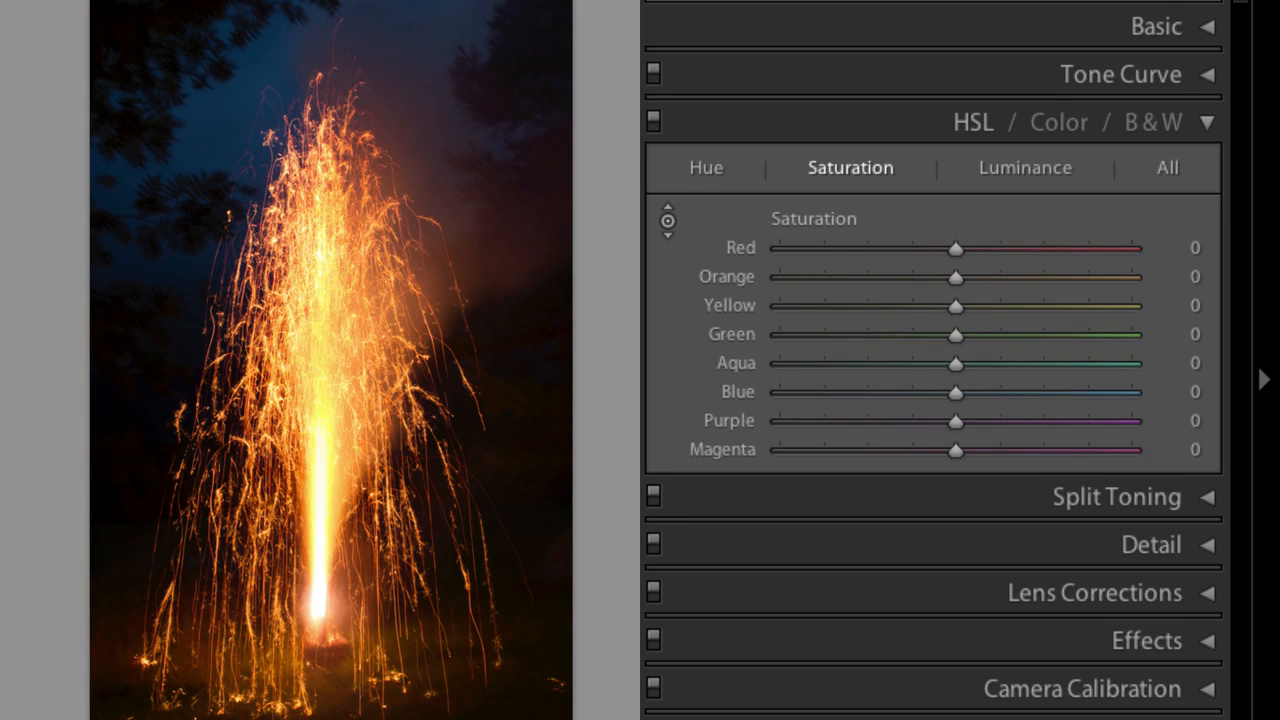
Move to the cathedral ceiling photo and desaturate its green vault with the targeted adjustment tool, then undo it.
{"action": "key", "text": "Right"}
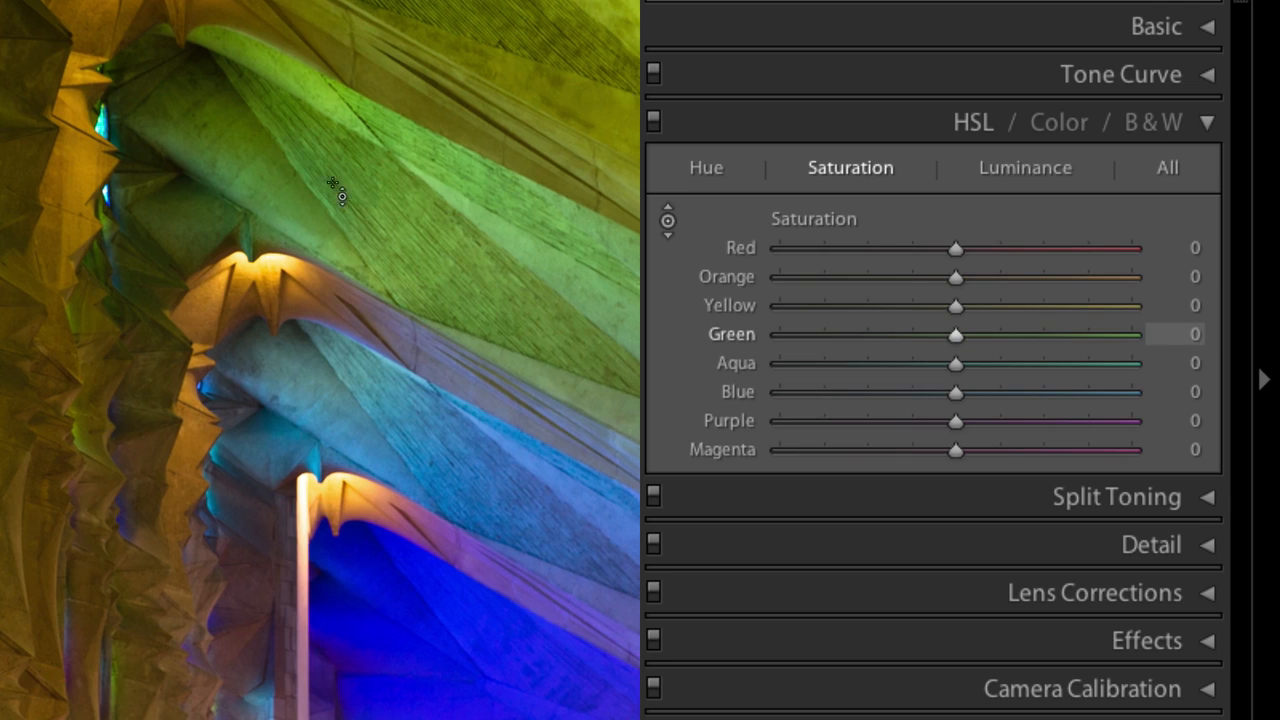
{"action": "left_click_drag", "start_coordinate": [340, 195], "coordinate": [340, 312]}
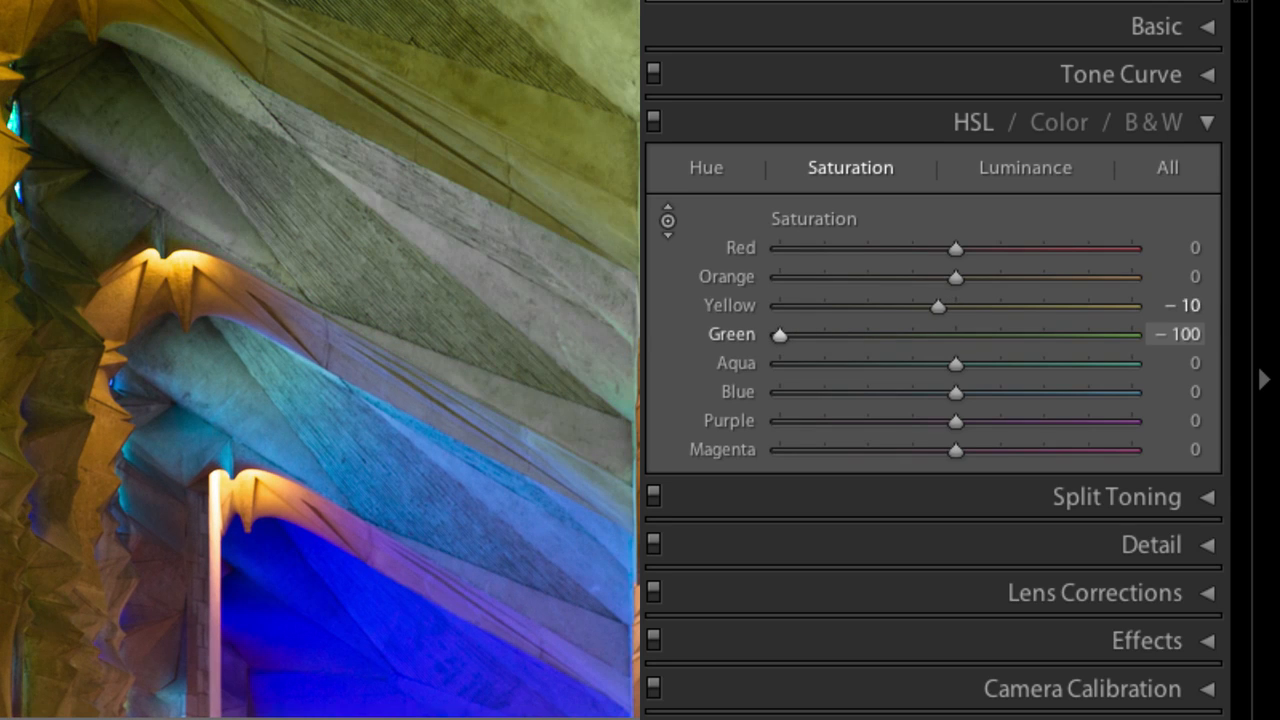
{"action": "key", "text": "ctrl+z"}
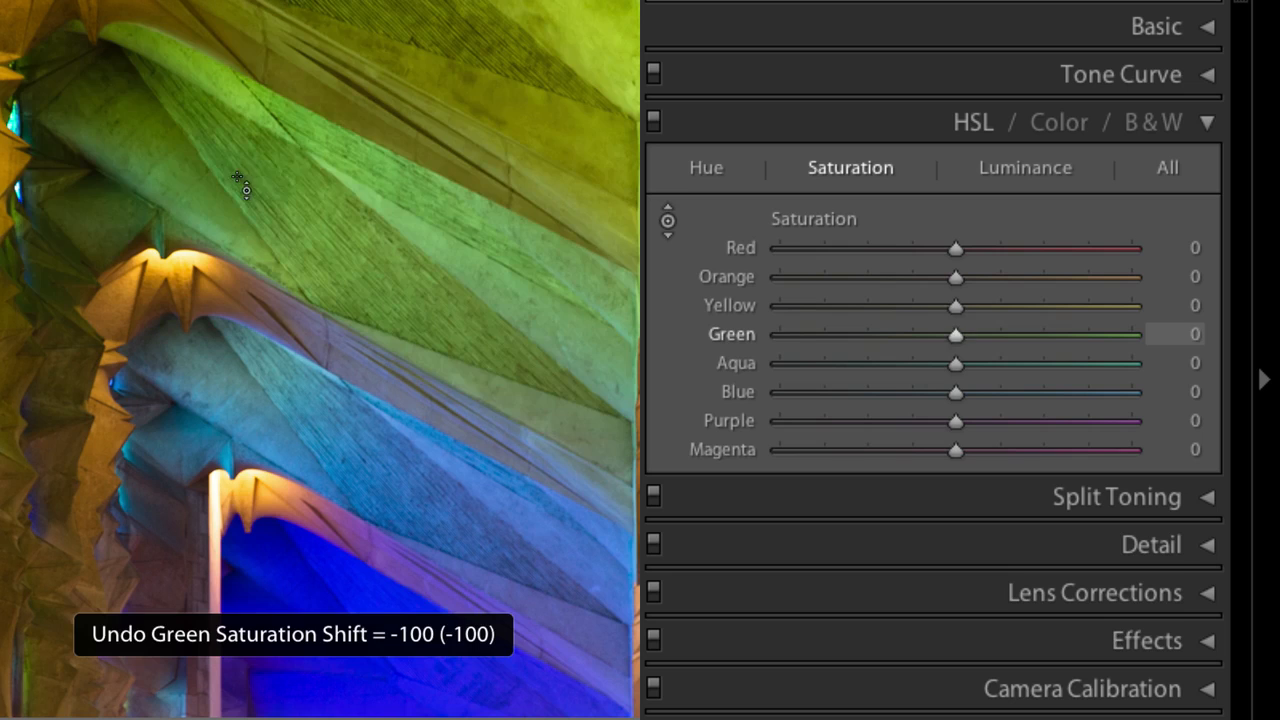
Try desaturating and then boosting the blue vault's saturation, and boost the green vault, undoing each change.
{"action": "left_click_drag", "start_coordinate": [305, 515], "coordinate": [305, 640]}
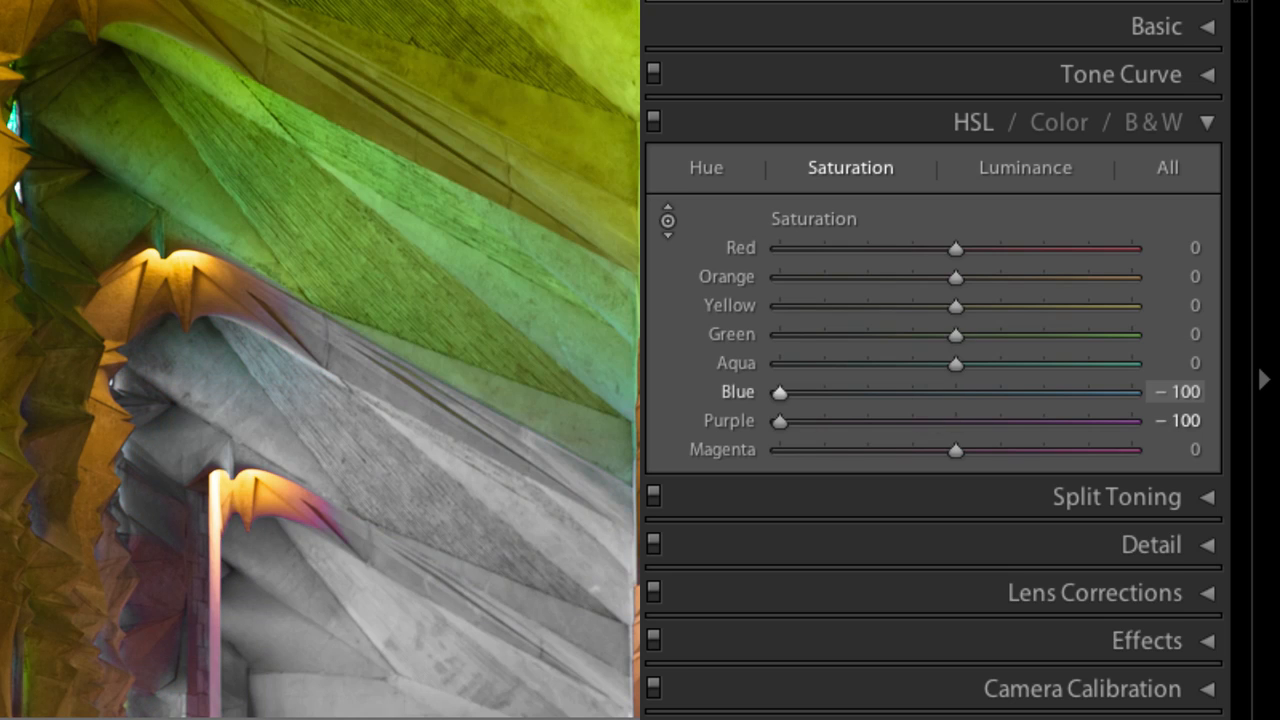
{"action": "key", "text": "ctrl+z"}
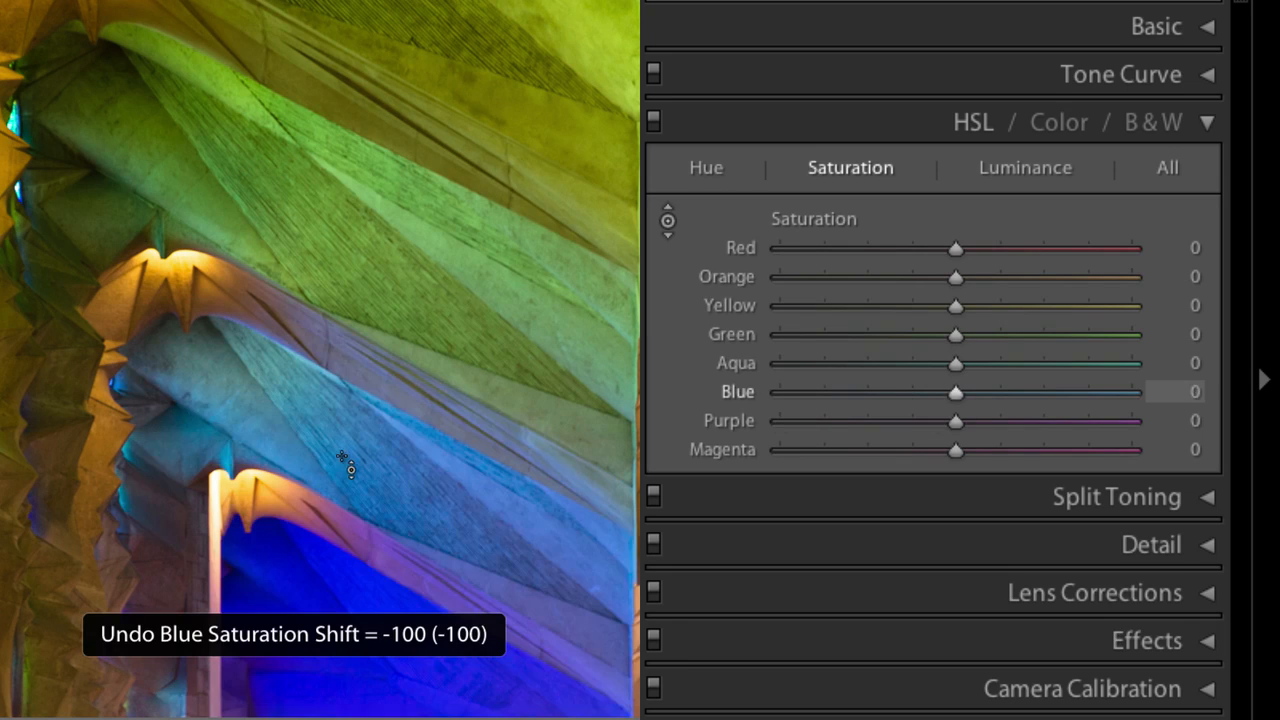
{"action": "left_click_drag", "start_coordinate": [353, 470], "coordinate": [353, 340]}
{"action": "left_click_drag", "start_coordinate": [319, 201], "coordinate": [319, 90]}
{"action": "key", "text": "ctrl+z"}
{"action": "key", "text": "ctrl+z"}
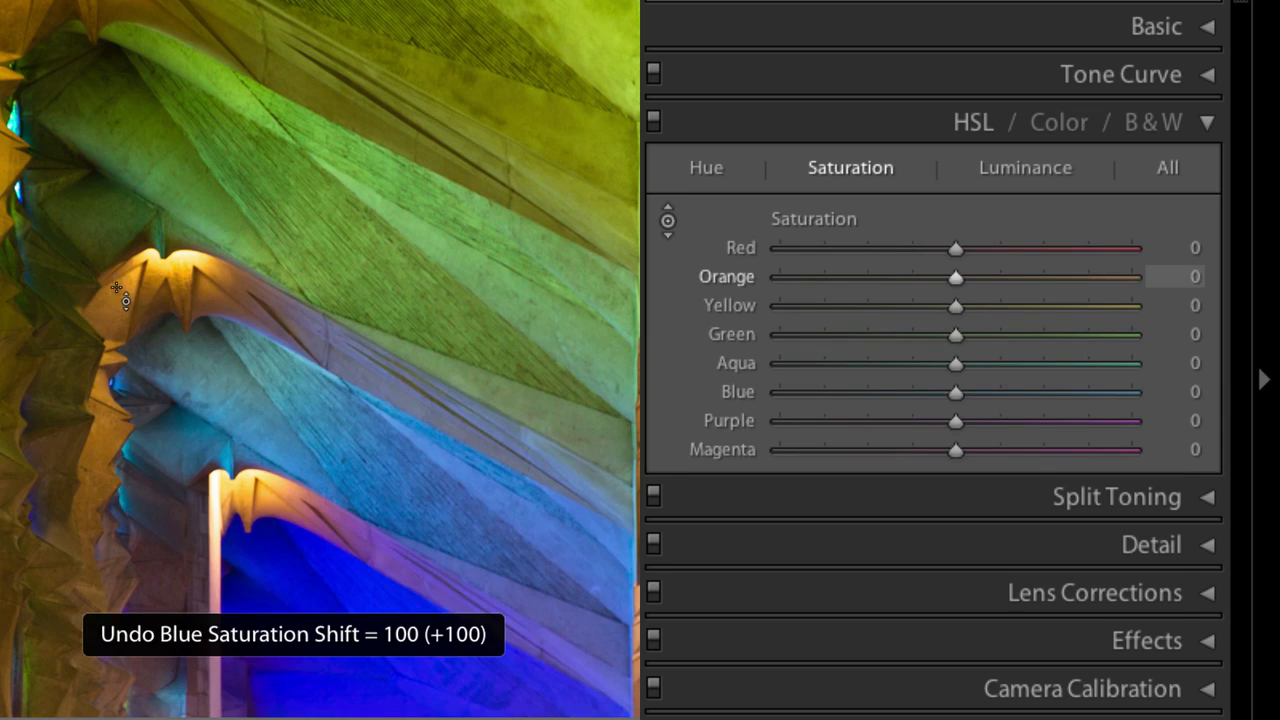
Desaturate the orange arches and boost the yellow-green vault's saturation, then undo both changes.
{"action": "left_click_drag", "start_coordinate": [121, 296], "coordinate": [121, 396]}
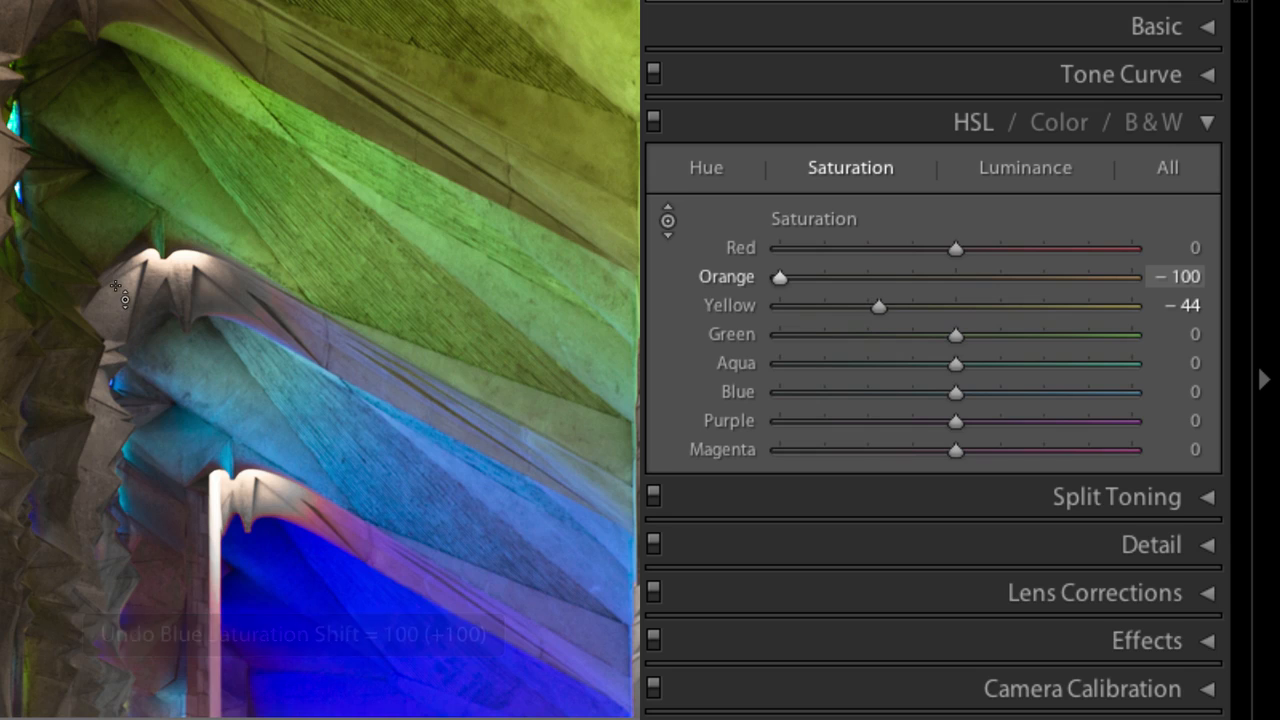
{"action": "left_click_drag", "start_coordinate": [265, 212], "coordinate": [265, 110]}
{"action": "key", "text": "ctrl+z"}
{"action": "key", "text": "ctrl+z"}
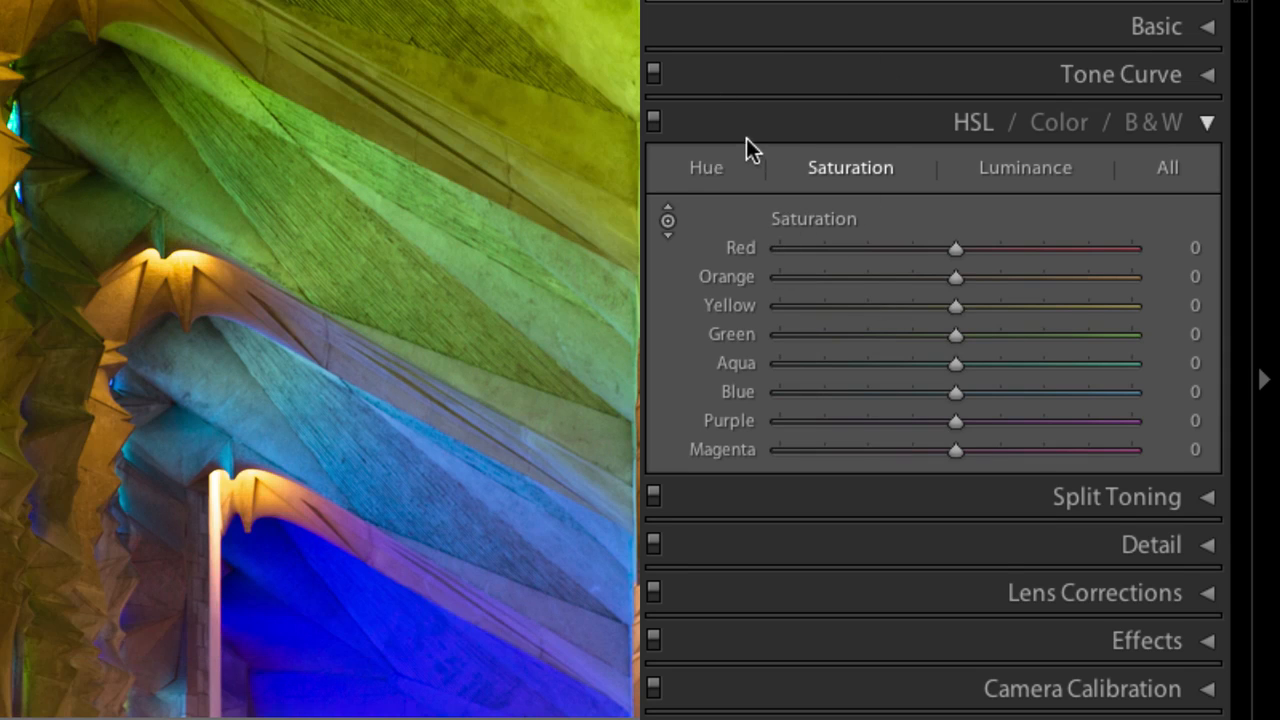
Shift the green vault's hue with the targeted adjustment tool in the Hue view, then undo it.
{"action": "left_click", "coordinate": [704, 169]}
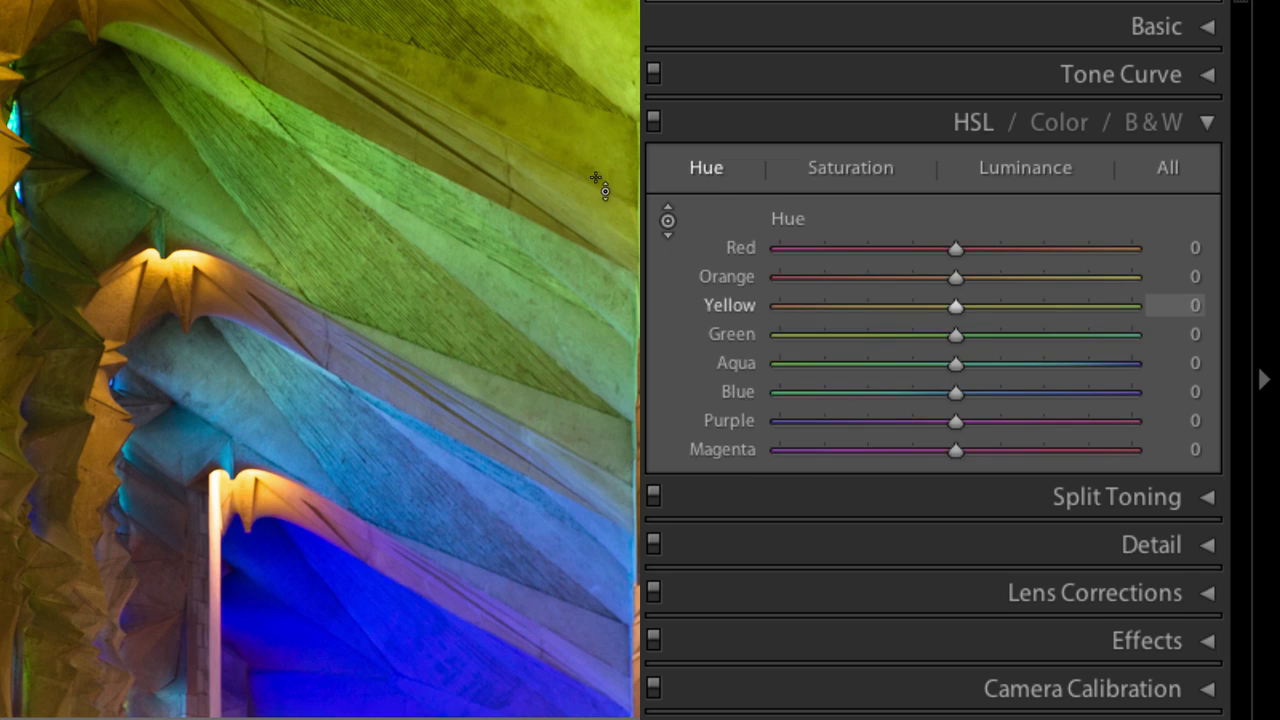
{"action": "left_click_drag", "start_coordinate": [340, 250], "coordinate": [340, 90]}
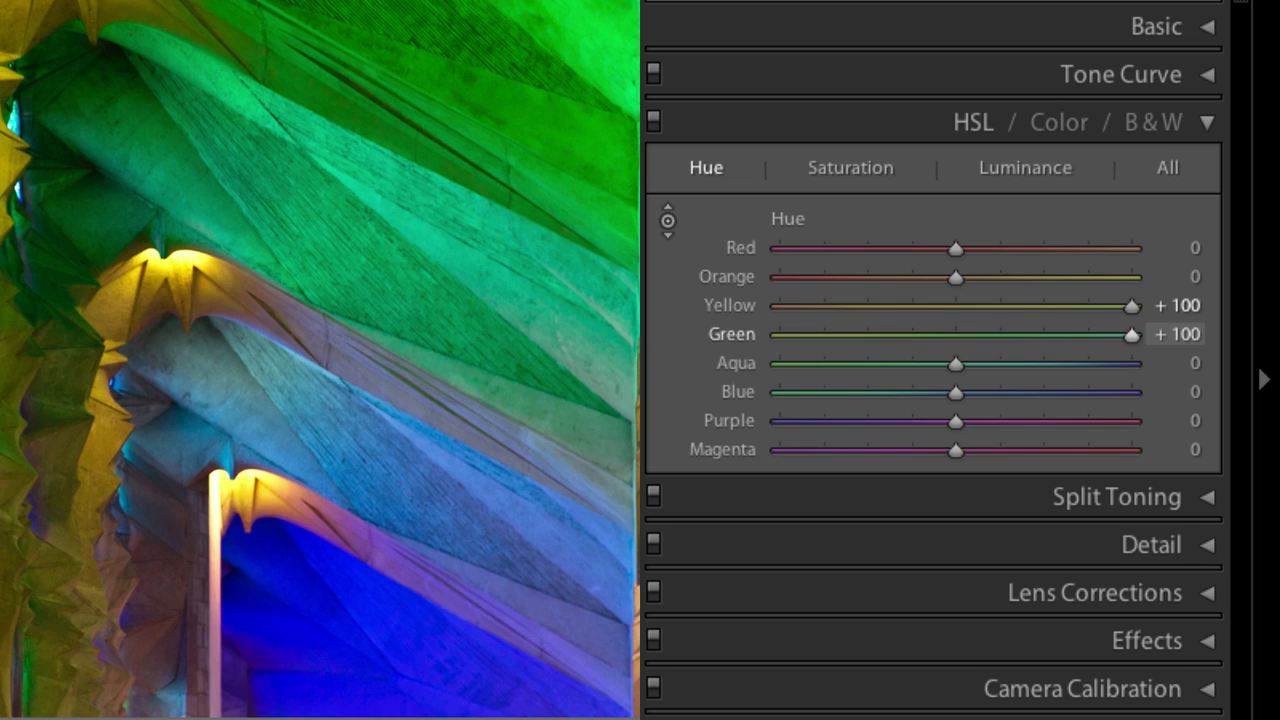
{"action": "key", "text": "ctrl+z"}
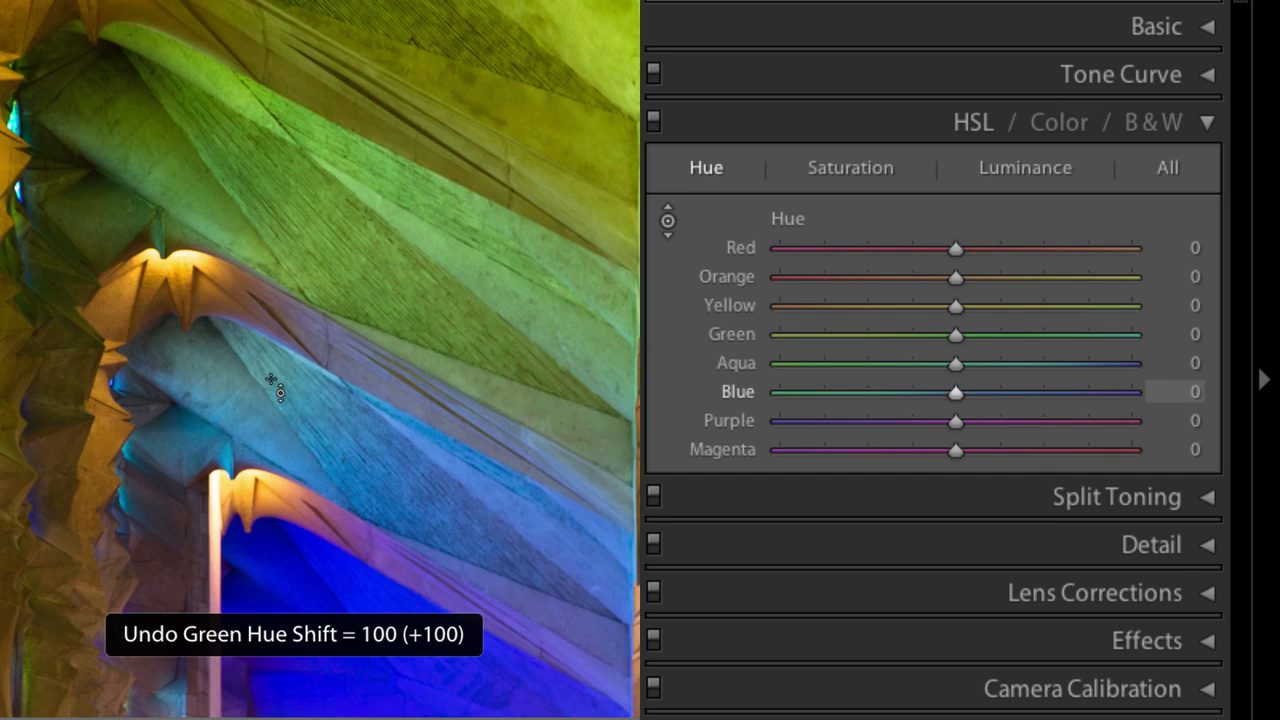
Shift the blue vault's hue toward magenta with the targeted adjustment tool, setting Blue about +99 and Purple +72.
{"action": "left_click_drag", "start_coordinate": [270, 386], "coordinate": [270, 328]}
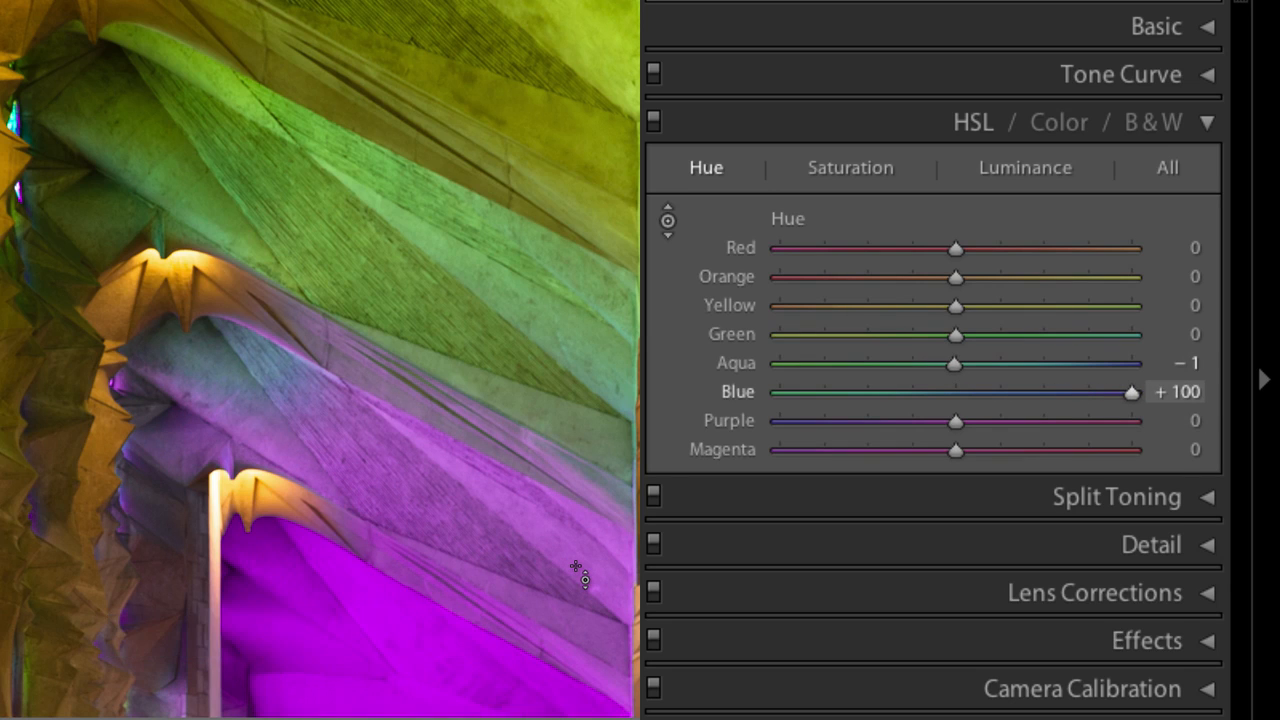
{"action": "key", "text": "ctrl+z"}
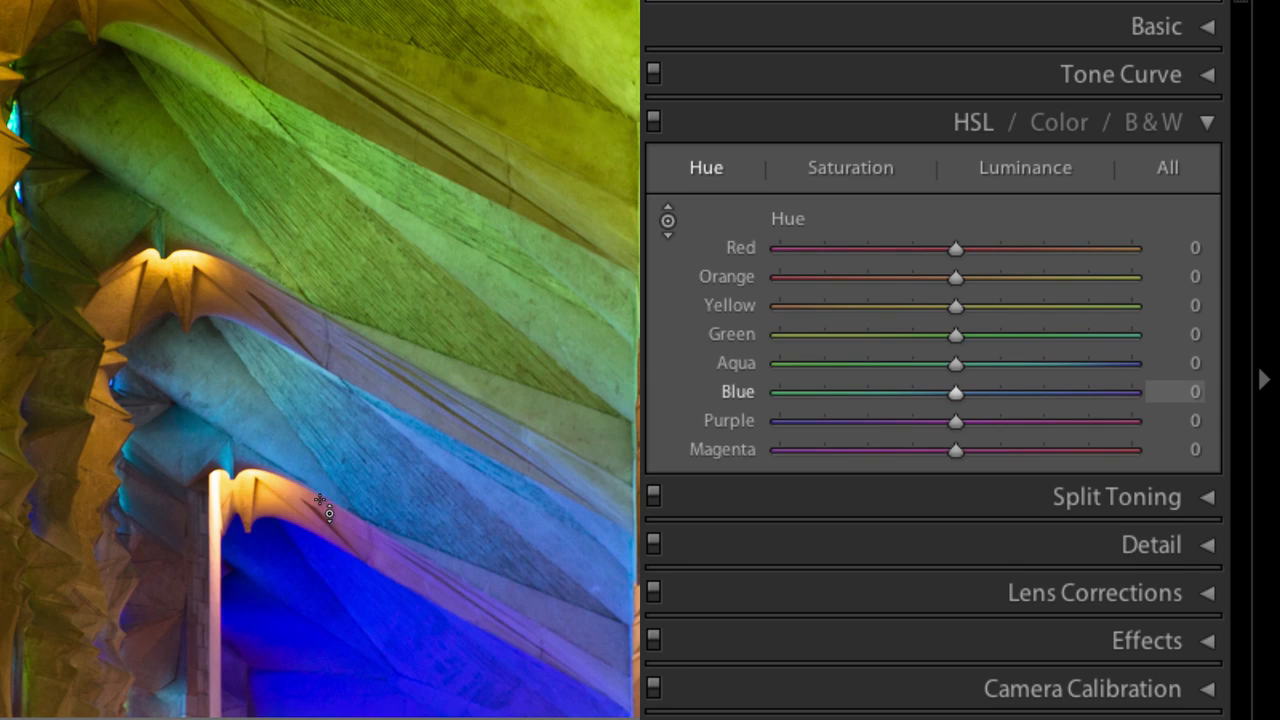
{"action": "left_click_drag", "start_coordinate": [324, 508], "coordinate": [324, 405]}
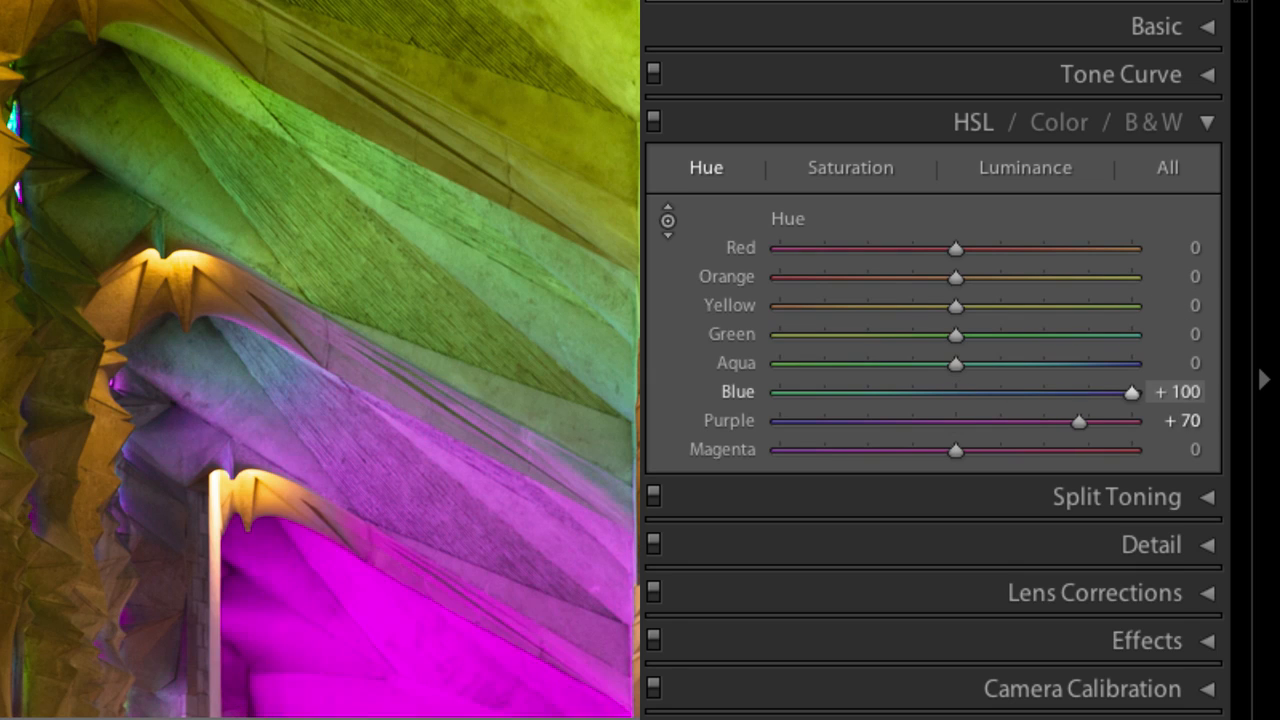
{"action": "left_click_drag", "start_coordinate": [333, 607], "coordinate": [333, 604]}
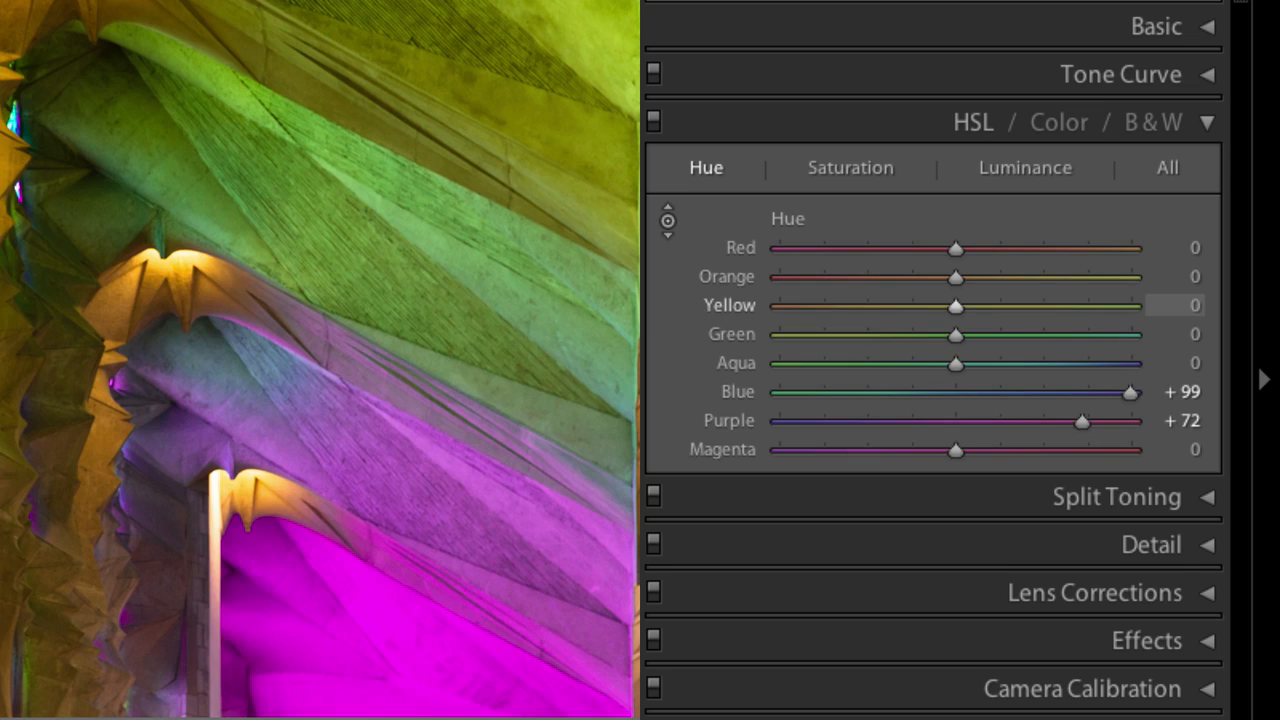
Shift the green vault's hue toward yellow, then undo the green, yellow, blue and purple hue changes.
{"action": "left_click_drag", "start_coordinate": [180, 162], "coordinate": [180, 262]}
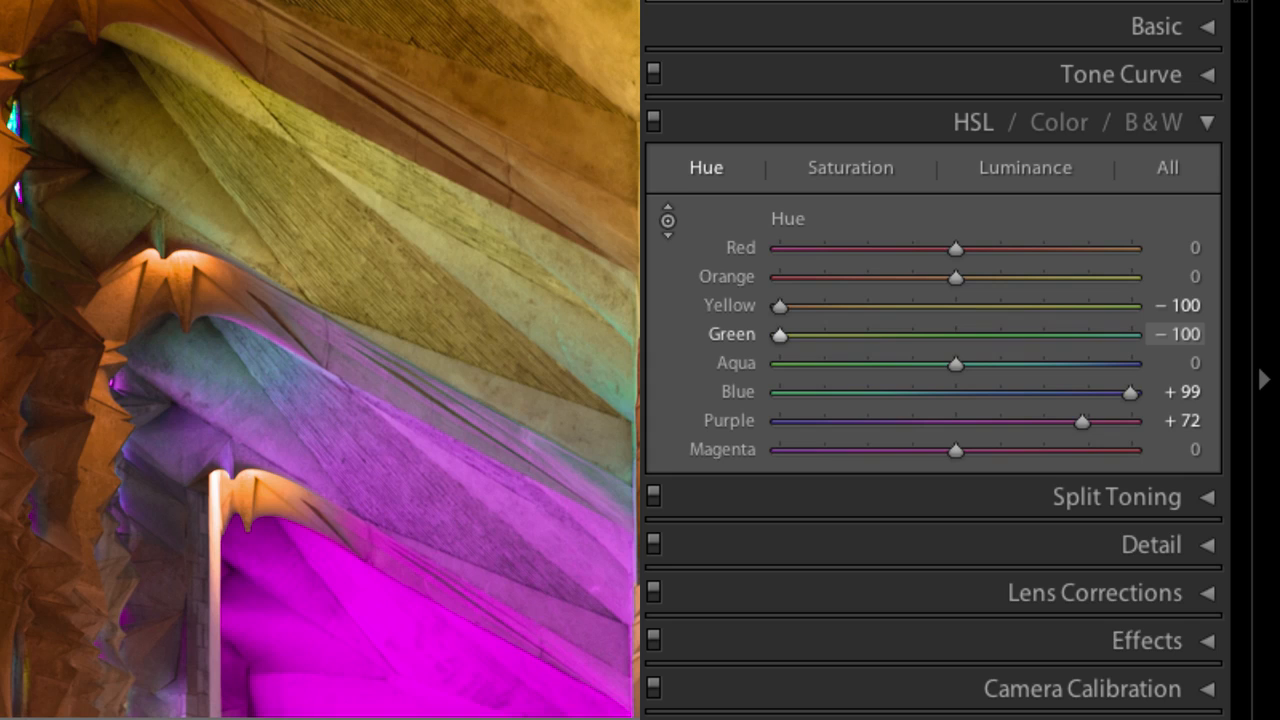
{"action": "left_click_drag", "start_coordinate": [262, 718], "coordinate": [250, 535]}
{"action": "key", "text": "ctrl+z"}
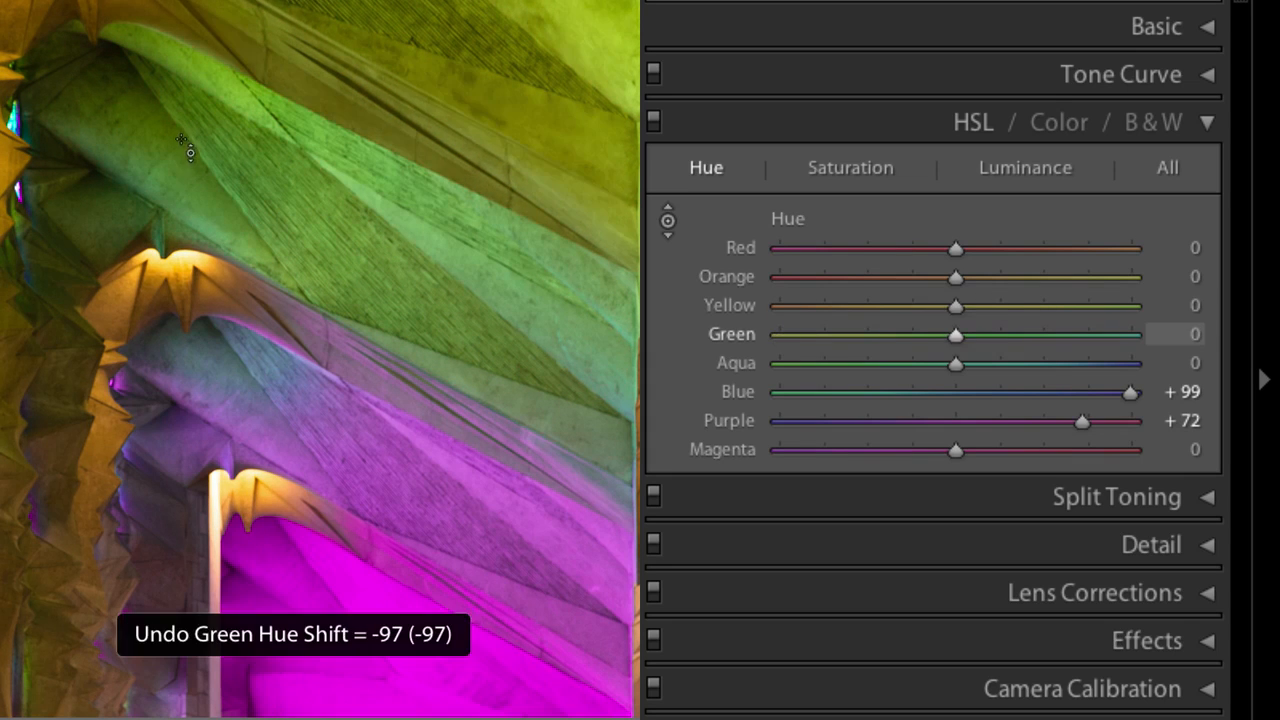
{"action": "key", "text": "ctrl+z"}
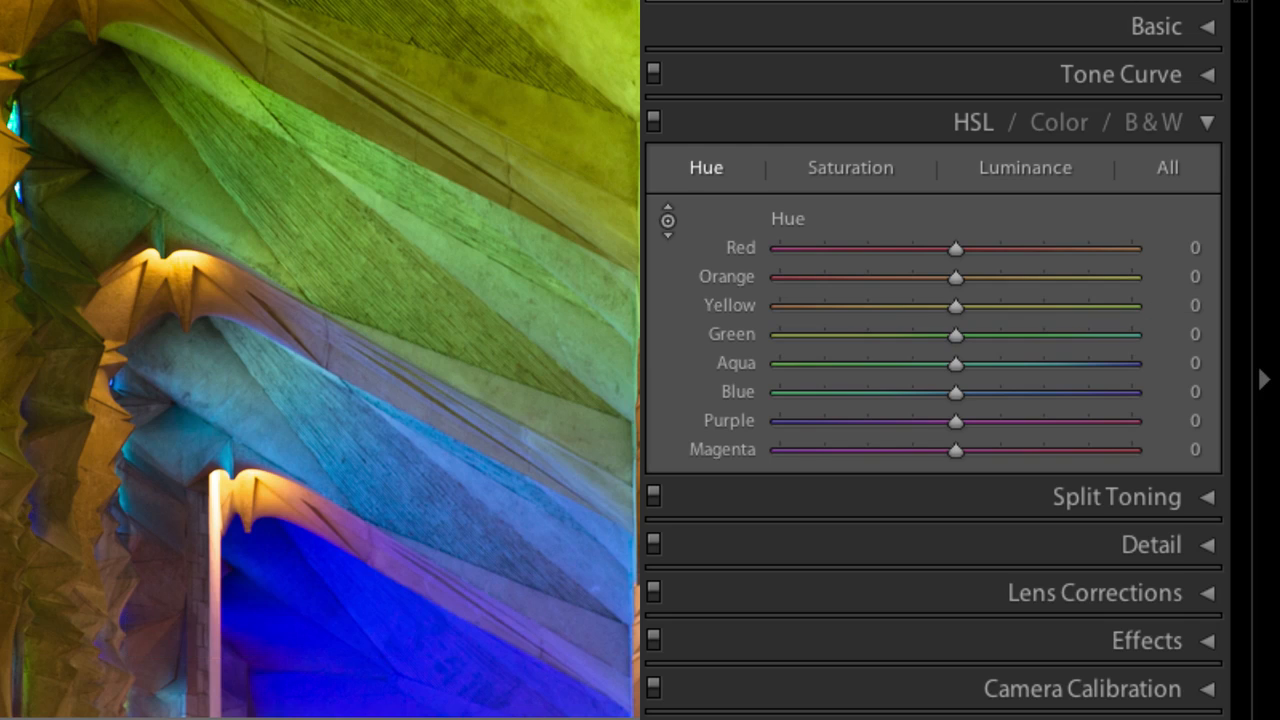